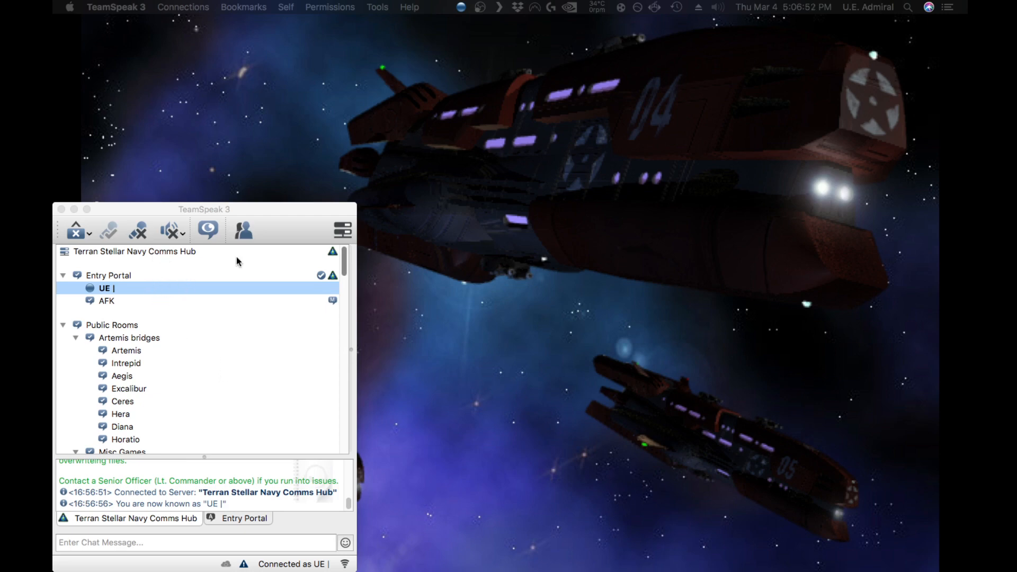
Open the TeamSpeak preferences.
{"action": "left_click", "coordinate": [266, 211]}
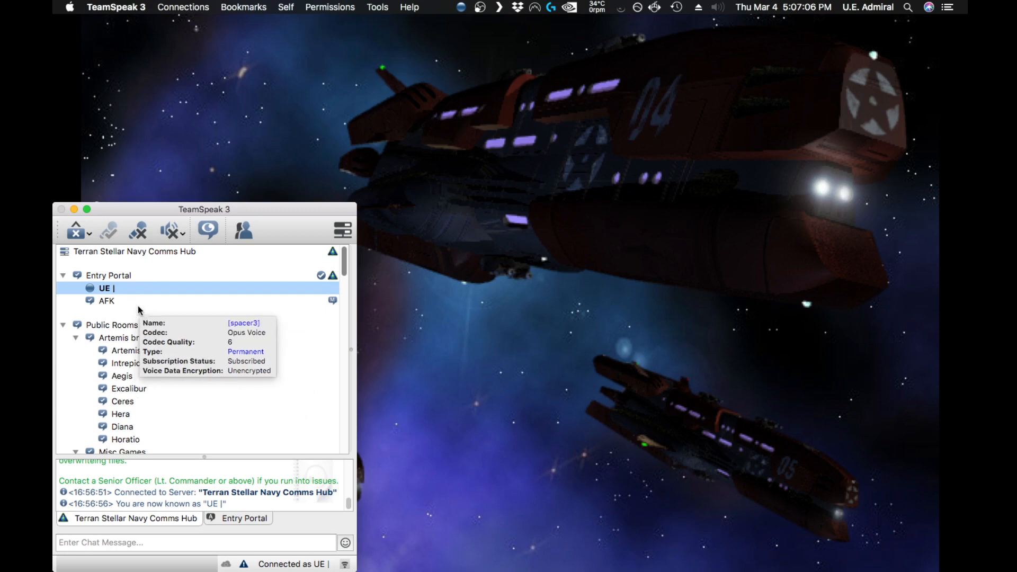
{"action": "left_click", "coordinate": [138, 7]}
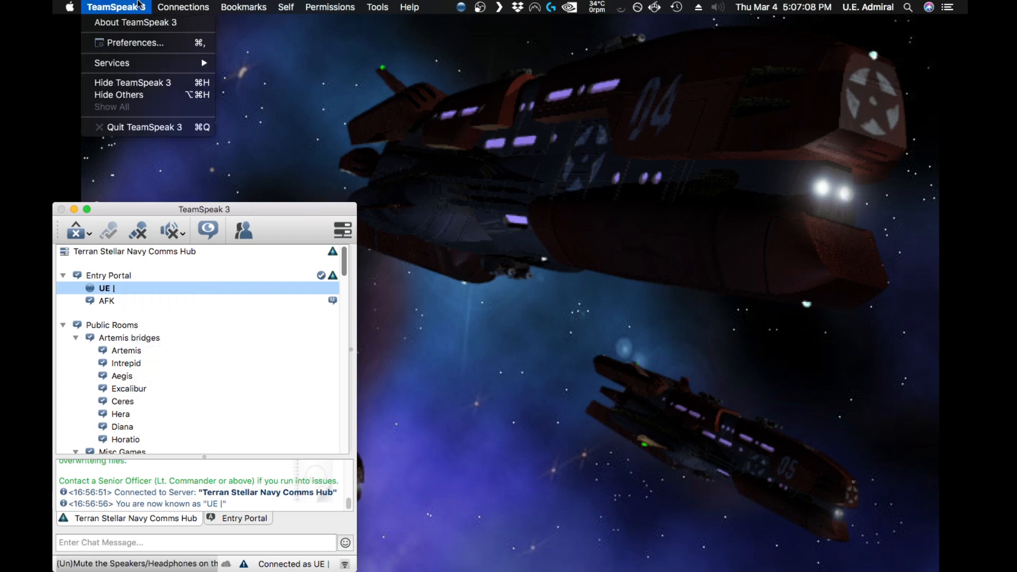
{"action": "left_click", "coordinate": [135, 43]}
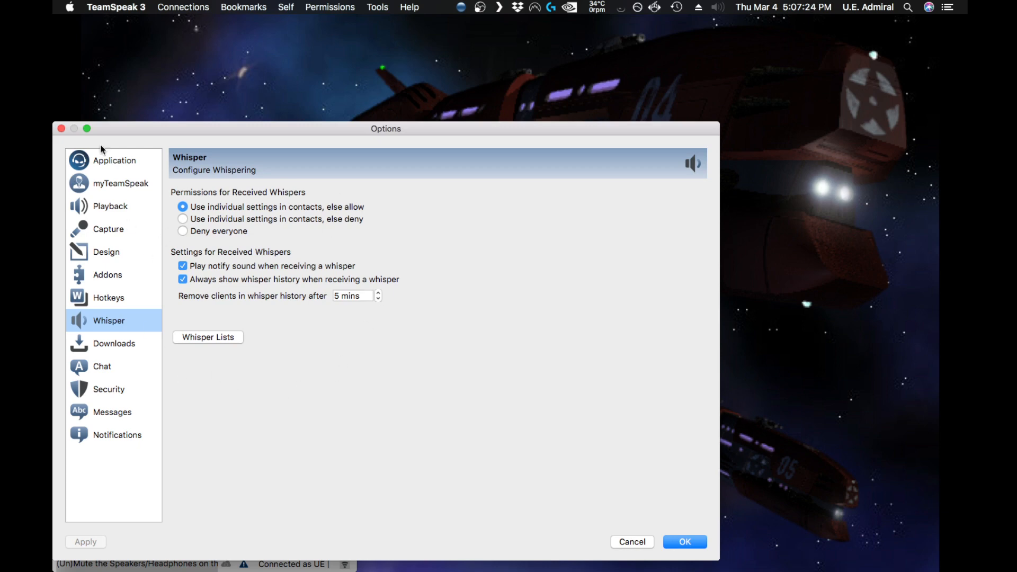
Look over the Capture and Playback sound settings in the options.
{"action": "left_click", "coordinate": [122, 157]}
{"action": "left_click", "coordinate": [110, 225]}
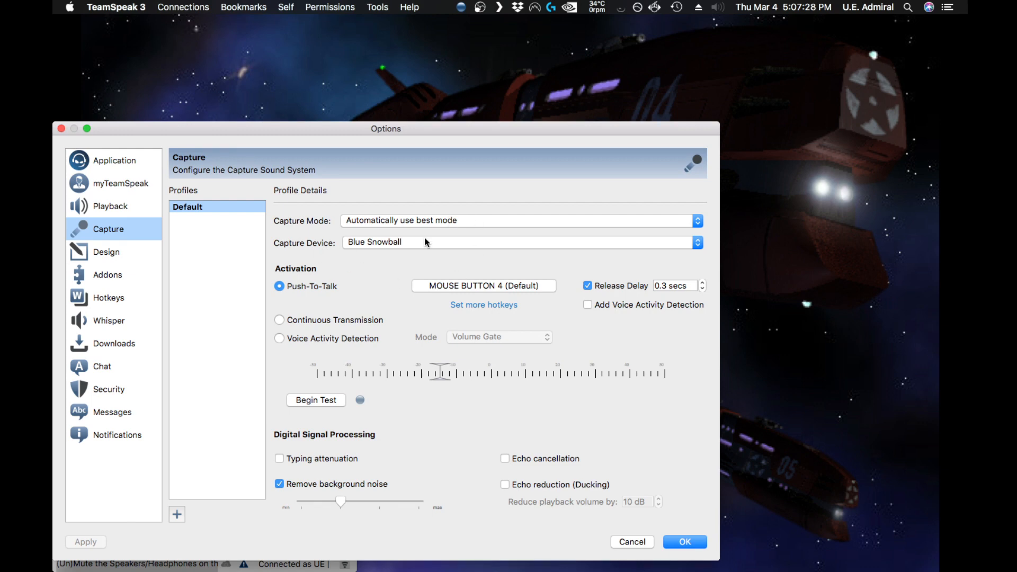
{"action": "left_click", "coordinate": [109, 208]}
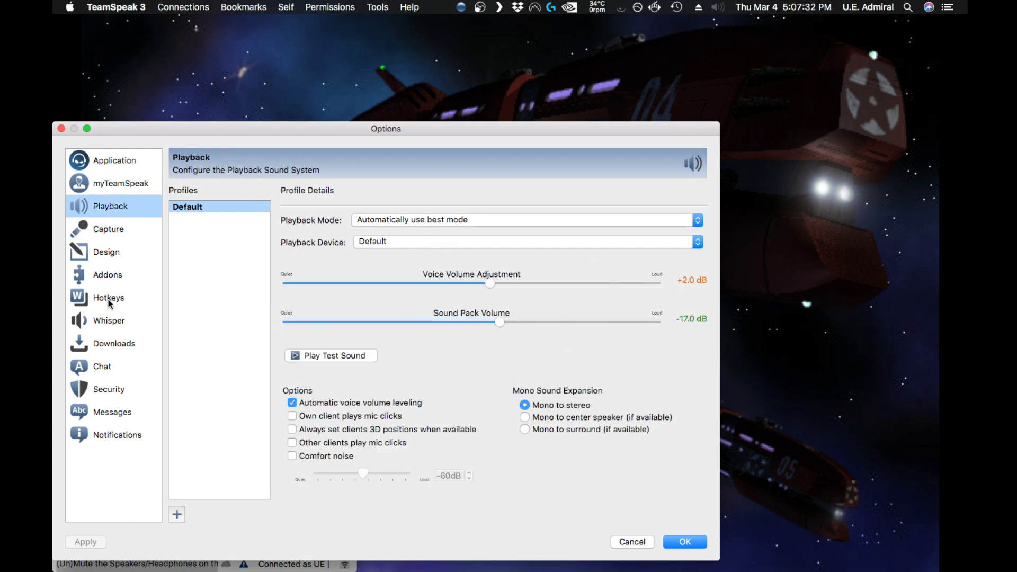
Create a new whisper list in the whisper settings and assign it the hotkey k.
{"action": "left_click", "coordinate": [128, 321]}
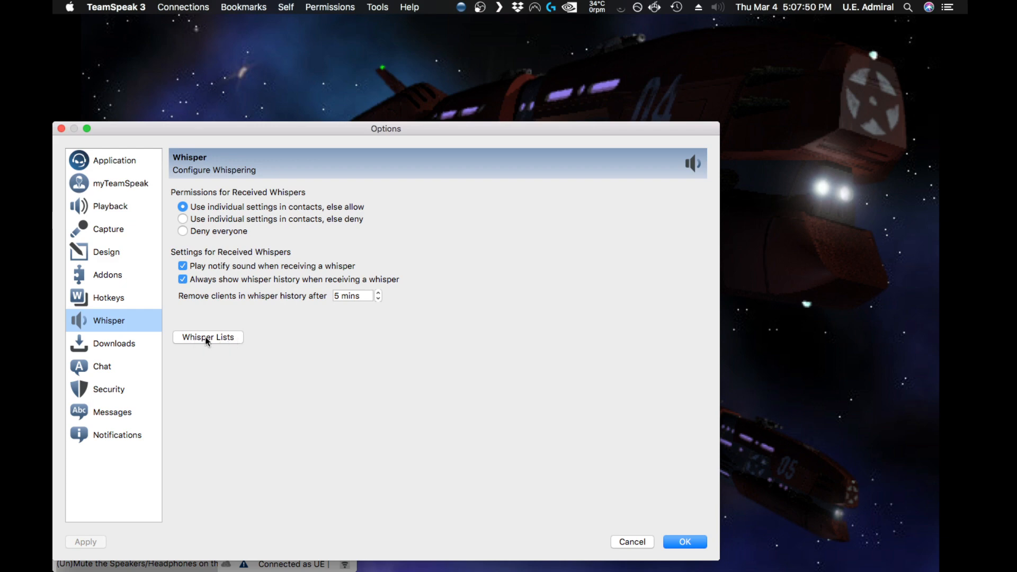
{"action": "left_click", "coordinate": [238, 339]}
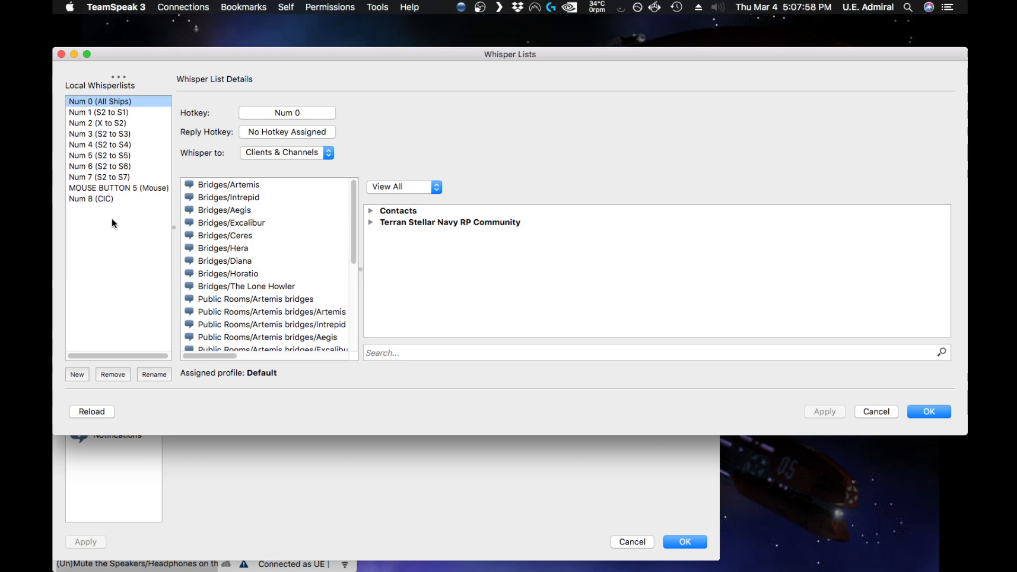
{"action": "left_click", "coordinate": [81, 375]}
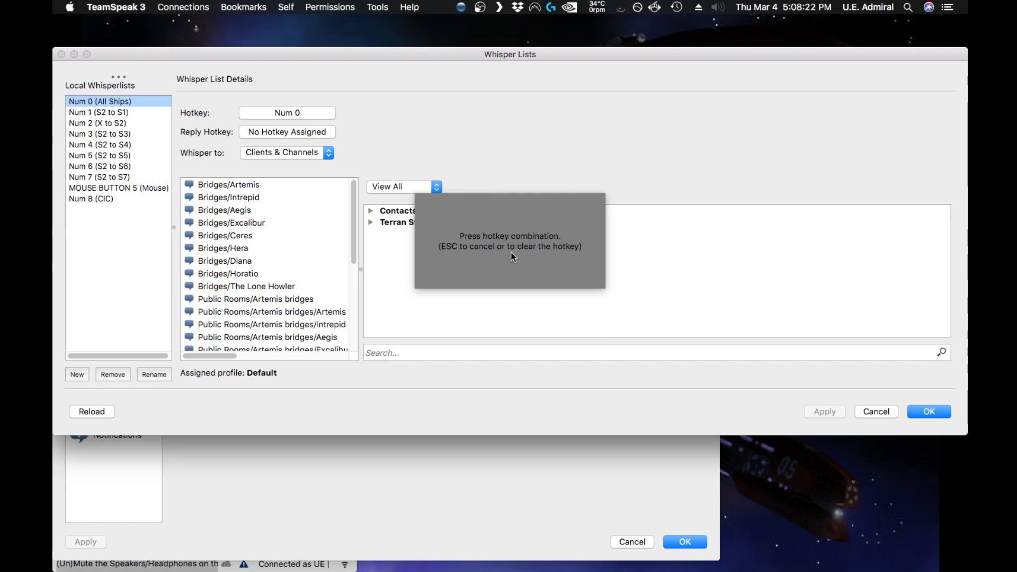
{"action": "key", "text": "k"}
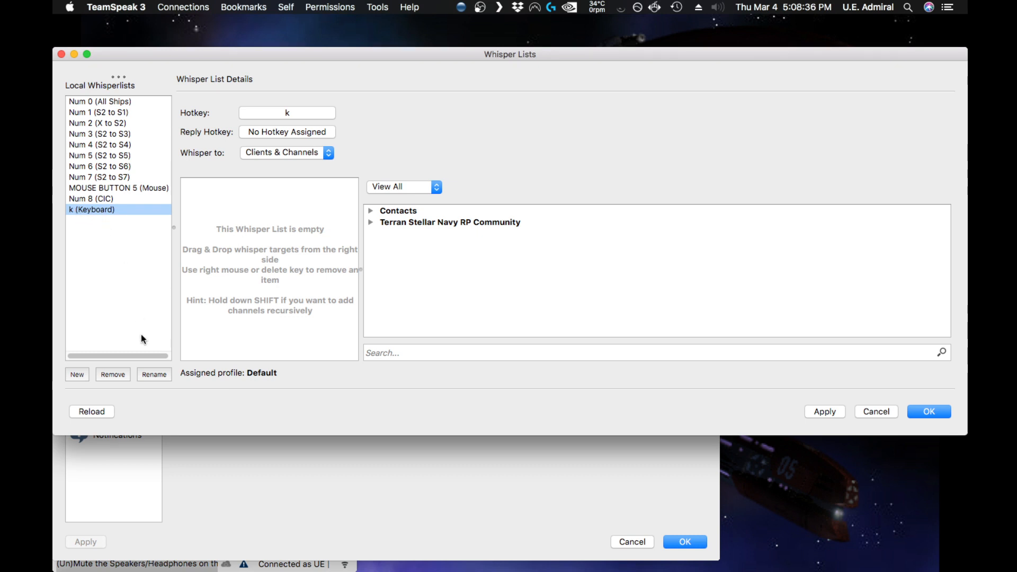
Rename the new whisper list to "k (mess hall)".
{"action": "left_click", "coordinate": [152, 375]}
{"action": "left_click", "coordinate": [76, 211]}
{"action": "left_click_drag", "start_coordinate": [76, 211], "coordinate": [114, 212]}
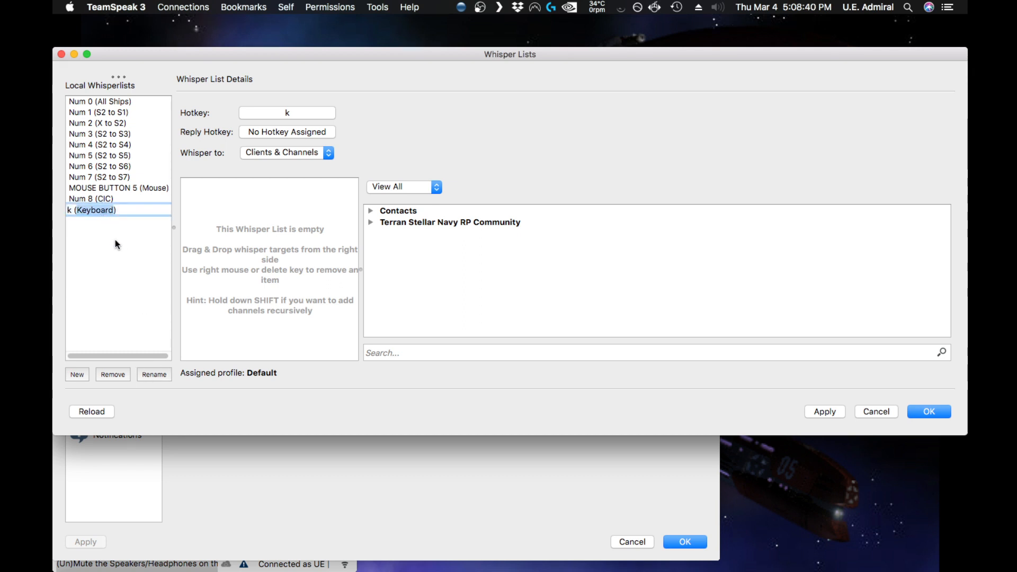
{"action": "type", "text": "(mess hall"}
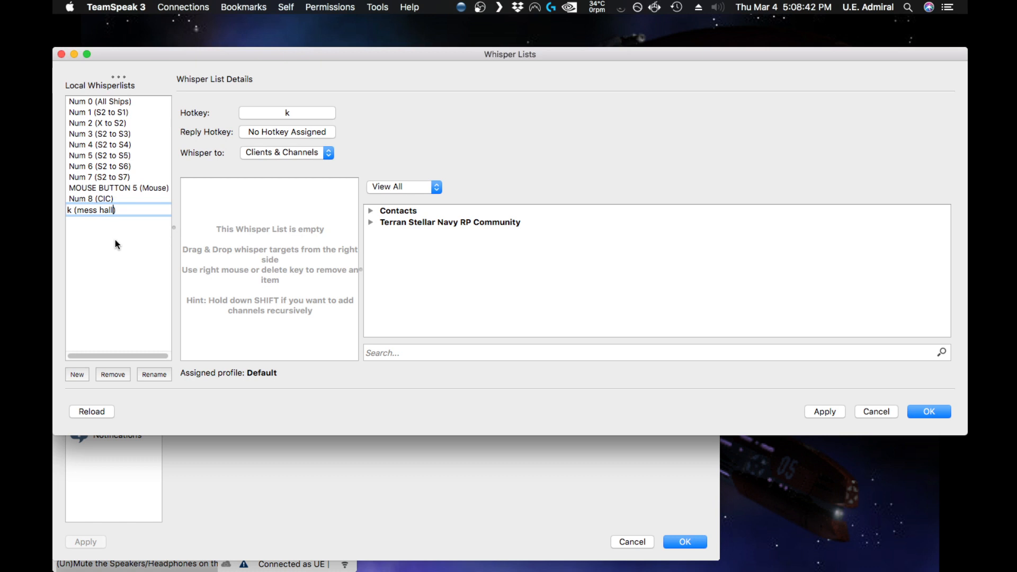
{"action": "type", "text": ")"}
{"action": "key", "text": "Return"}
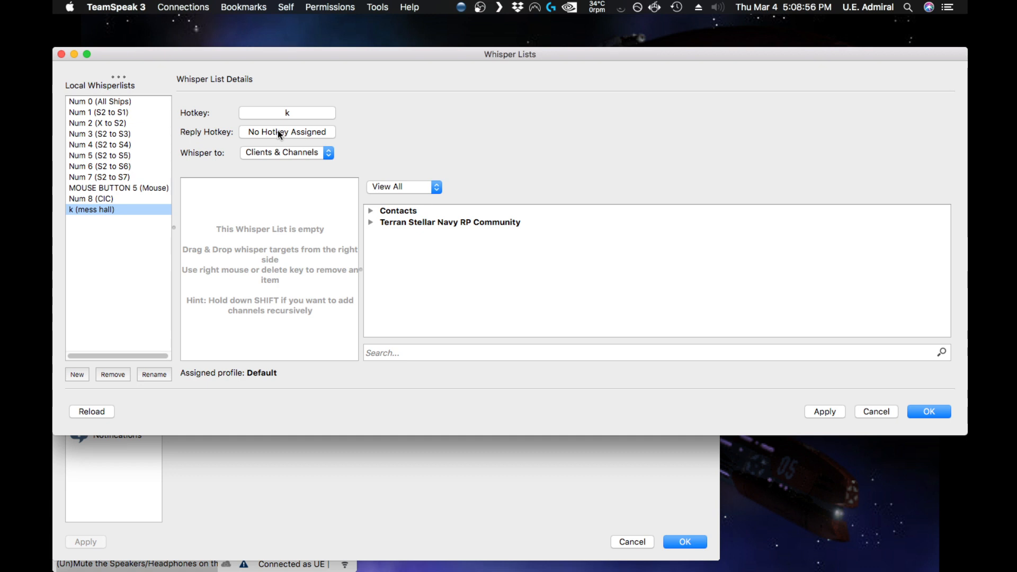
Keep Clients & Channels as the whisper target type and search the available targets for "mission operations".
{"action": "left_click", "coordinate": [329, 153]}
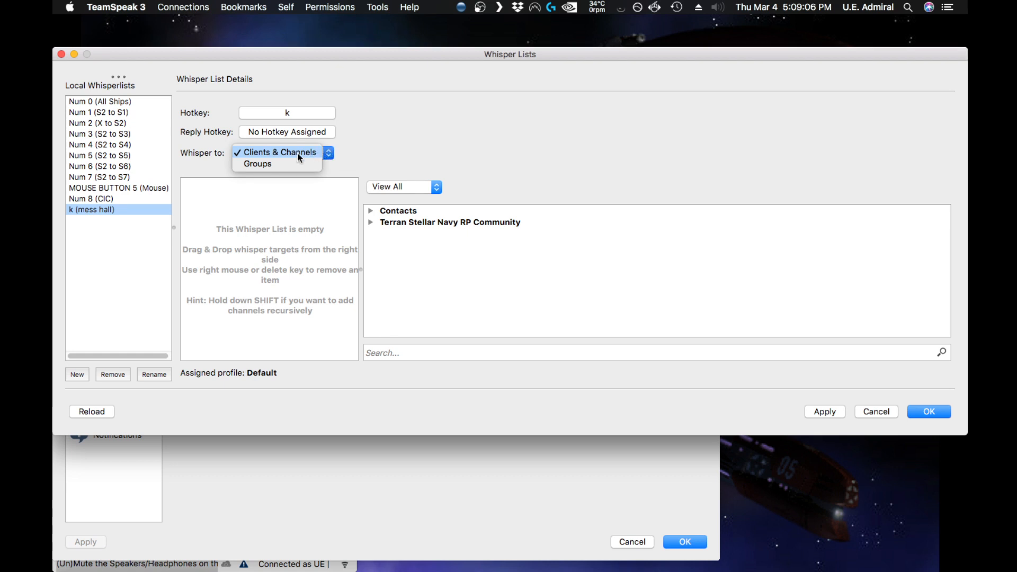
{"action": "left_click", "coordinate": [363, 152]}
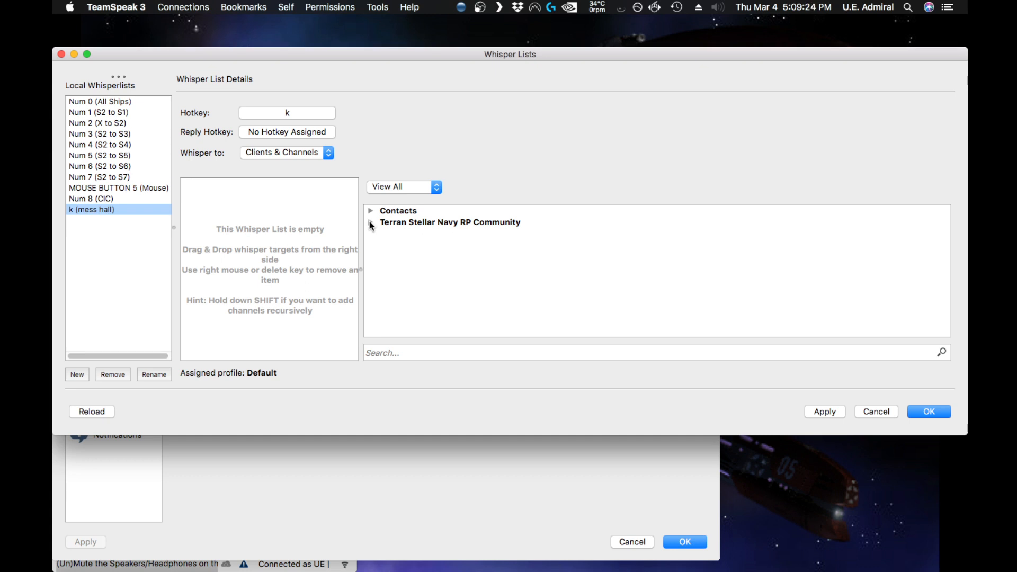
{"action": "left_click", "coordinate": [415, 353]}
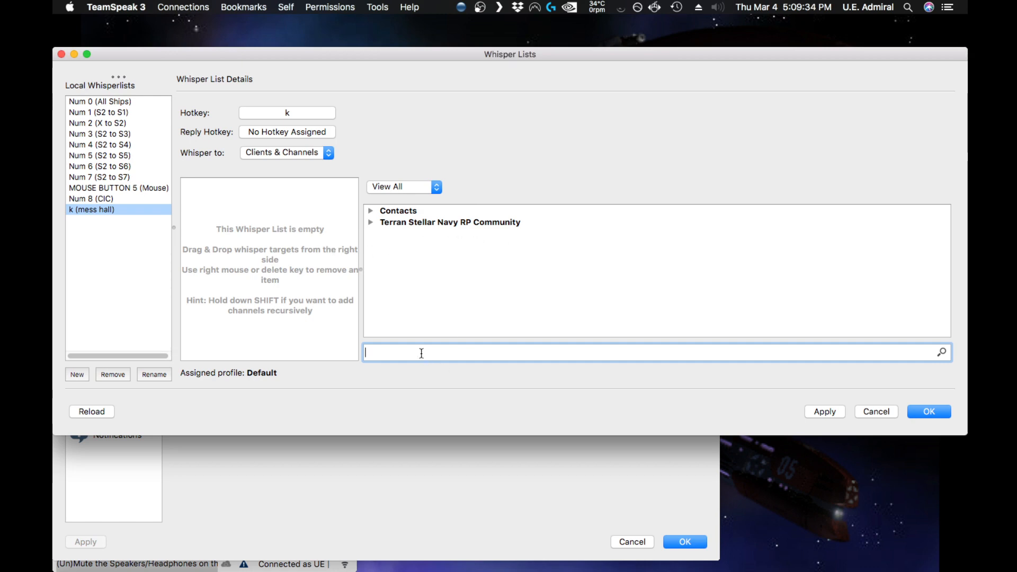
{"action": "type", "text": "m"}
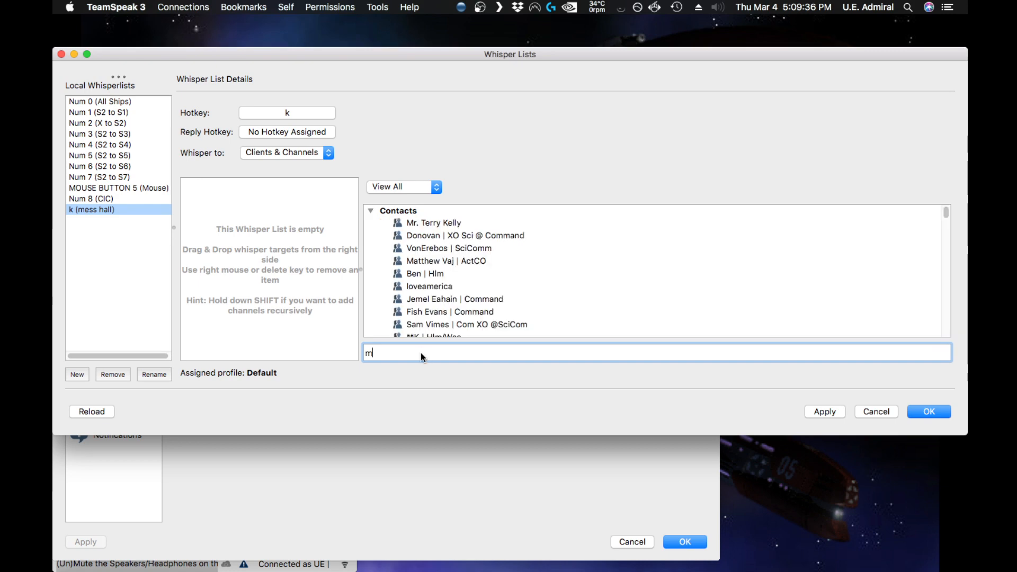
{"action": "type", "text": "ission operations"}
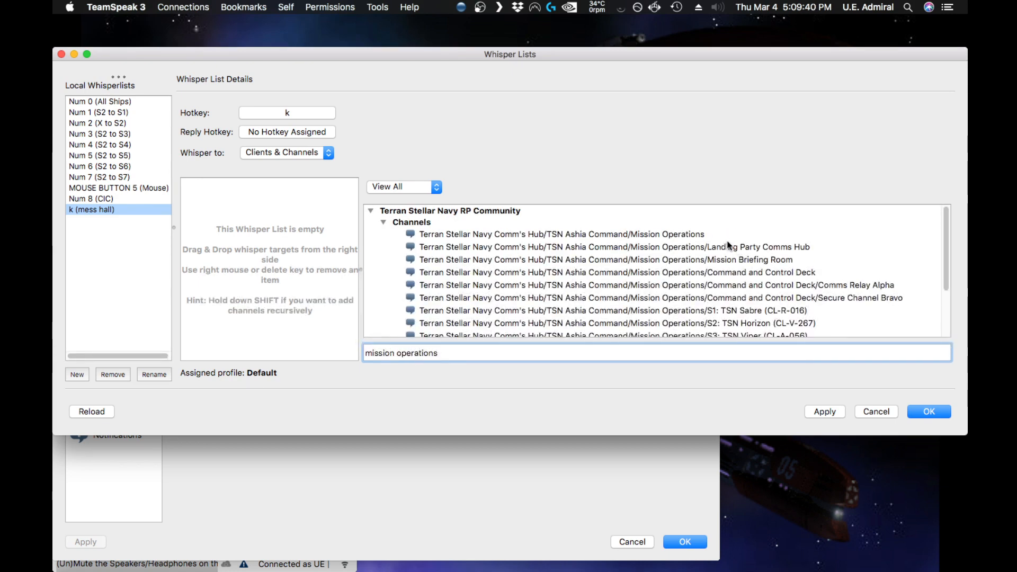
Look through the Mission Operations channels, including the ship channels, Command and Control Deck, Comms Relay Alpha and Secure Channel Bravo.
{"action": "scroll", "coordinate": [700, 237], "scroll_direction": "down", "scroll_amount": 5}
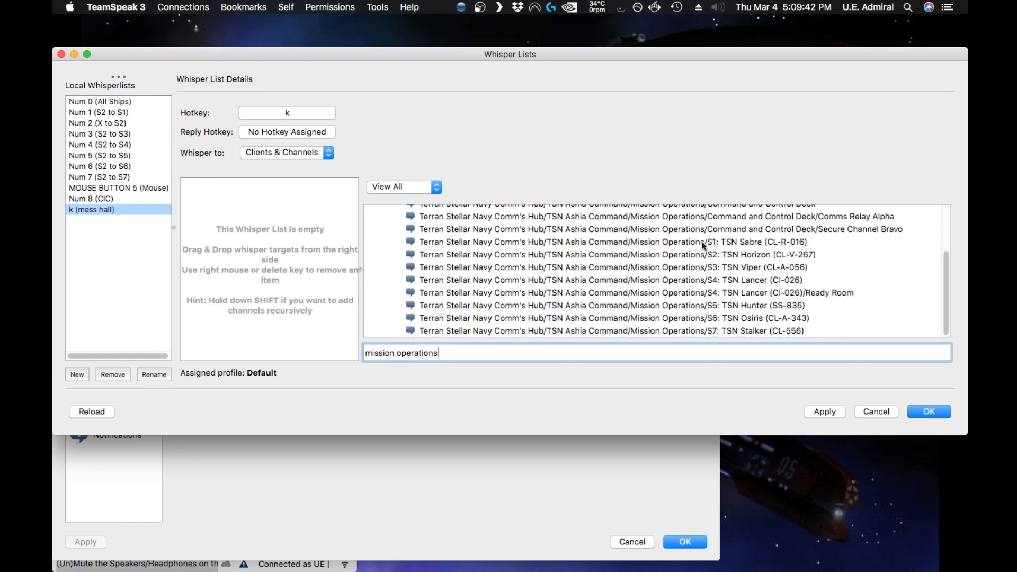
{"action": "left_click", "coordinate": [764, 240]}
{"action": "left_click", "coordinate": [774, 332]}
{"action": "scroll", "coordinate": [777, 275], "scroll_direction": "up", "scroll_amount": 5}
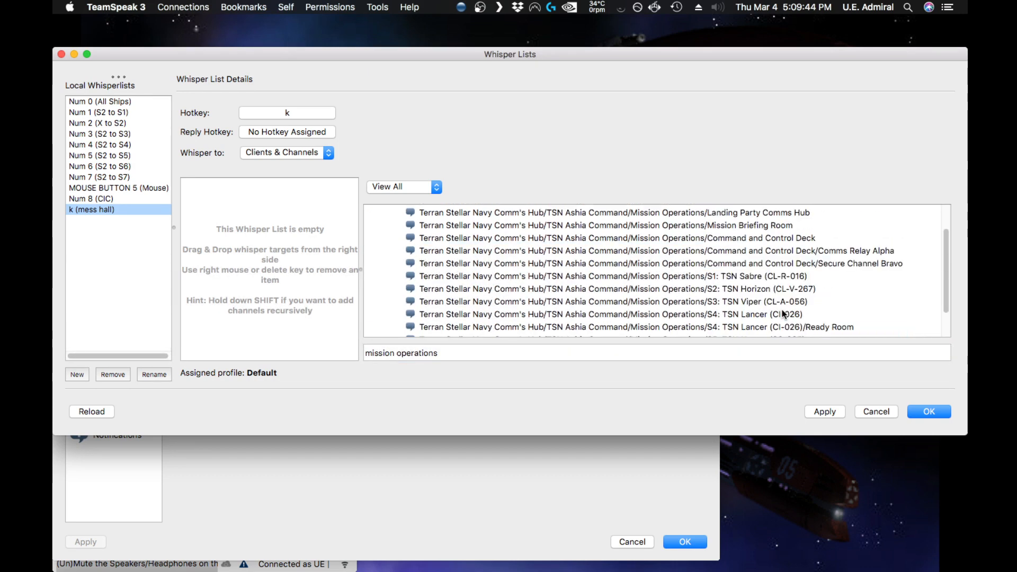
{"action": "left_click", "coordinate": [783, 273]}
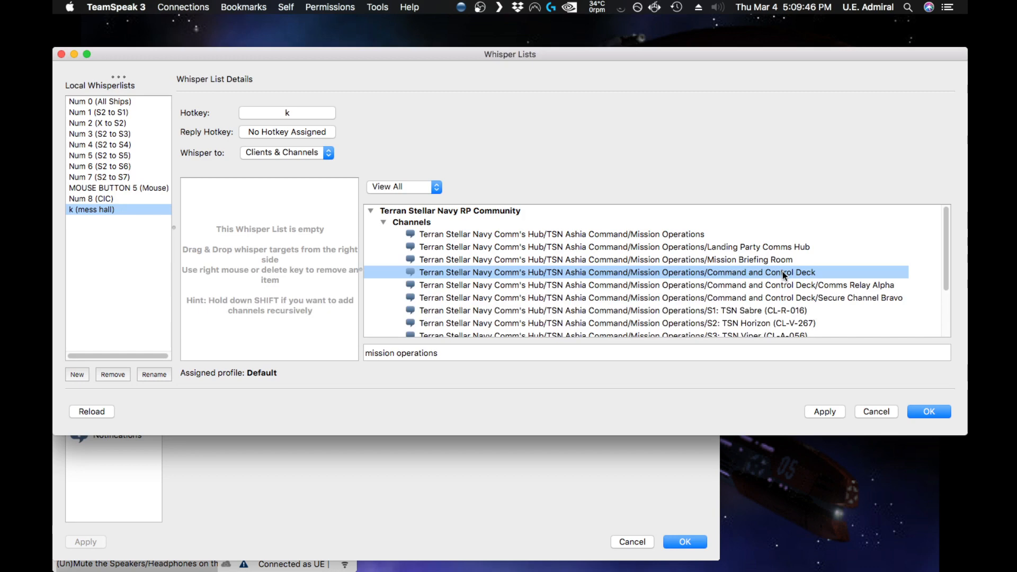
{"action": "left_click", "coordinate": [860, 285]}
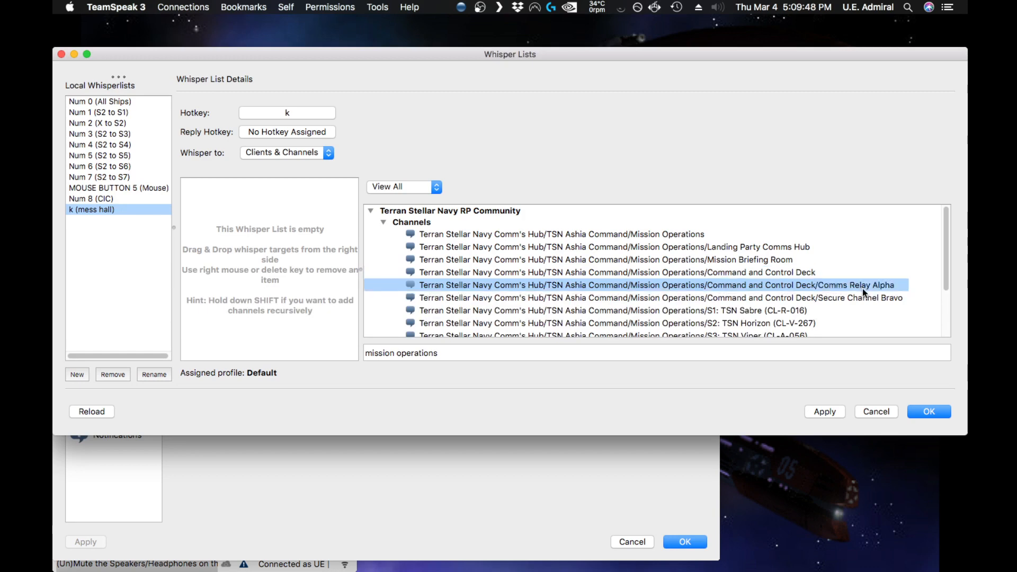
{"action": "left_click", "coordinate": [860, 299]}
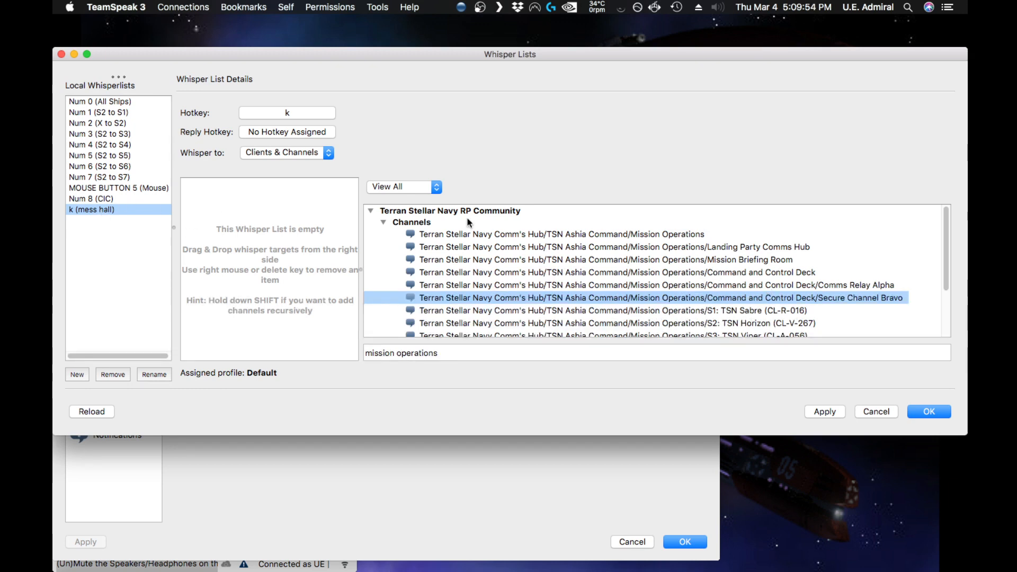
Add the Mission Operations and Comms Relay Alpha channels to the mess hall whisper list.
{"action": "left_click", "coordinate": [682, 234]}
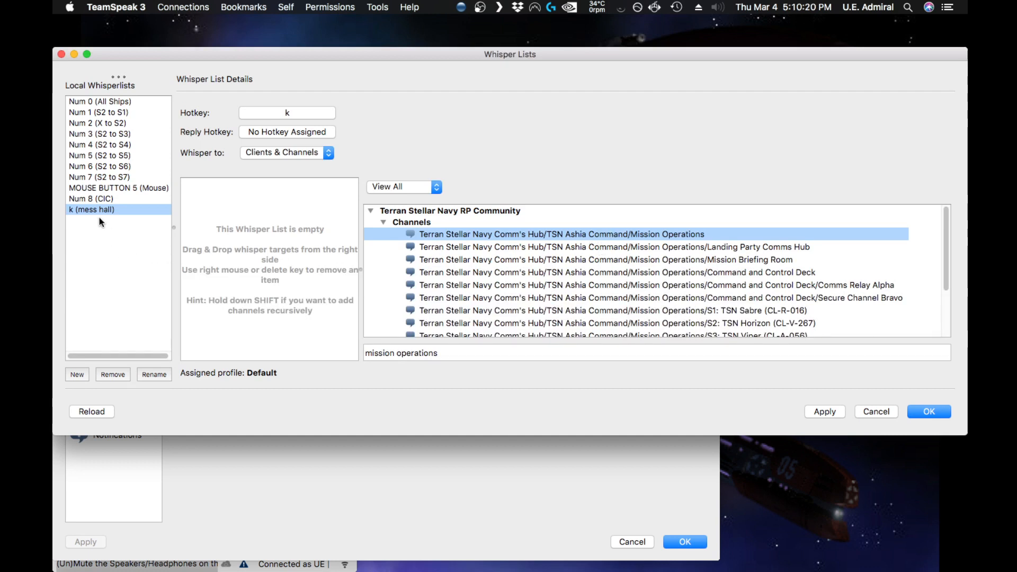
{"action": "left_click_drag", "start_coordinate": [653, 231], "coordinate": [260, 255]}
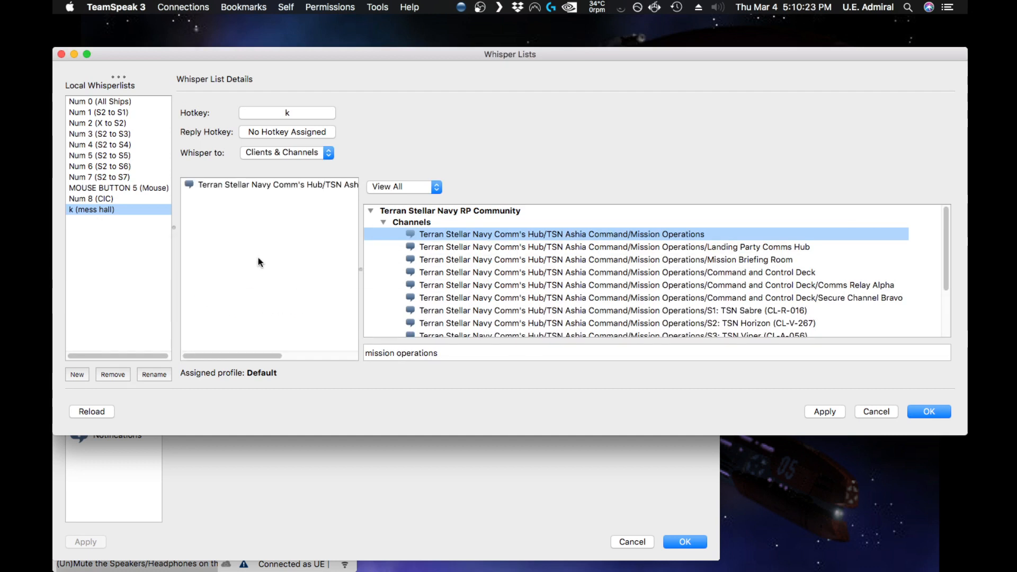
{"action": "left_click", "coordinate": [825, 286]}
{"action": "left_click_drag", "start_coordinate": [824, 286], "coordinate": [256, 236]}
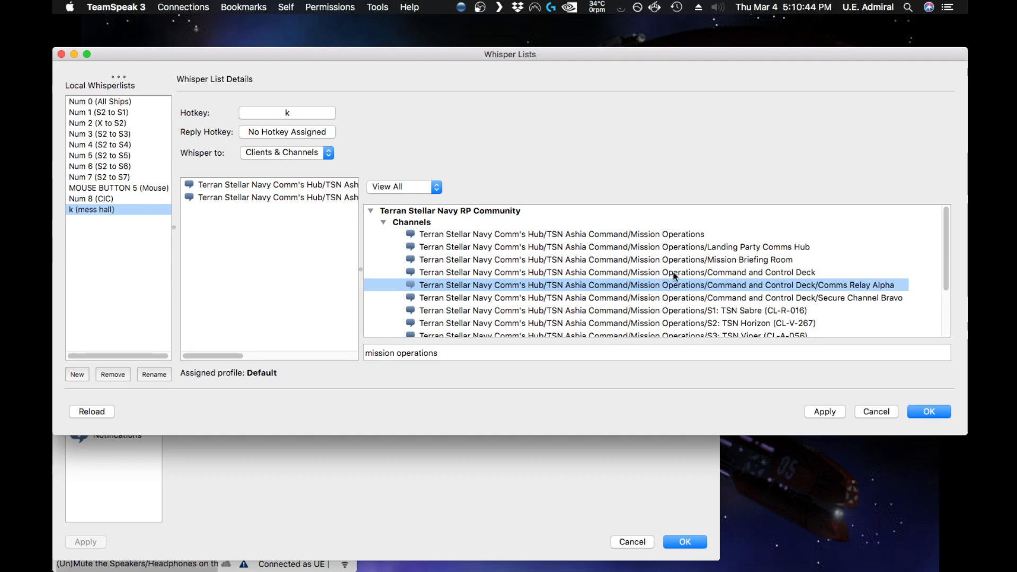
Add the S1: TSN Sabre (CL-R-016) channel to the mess hall whisper list and remove it again.
{"action": "left_click", "coordinate": [692, 310]}
{"action": "left_click_drag", "start_coordinate": [691, 310], "coordinate": [318, 268]}
{"action": "left_click_drag", "start_coordinate": [223, 357], "coordinate": [312, 334]}
{"action": "left_click", "coordinate": [264, 210]}
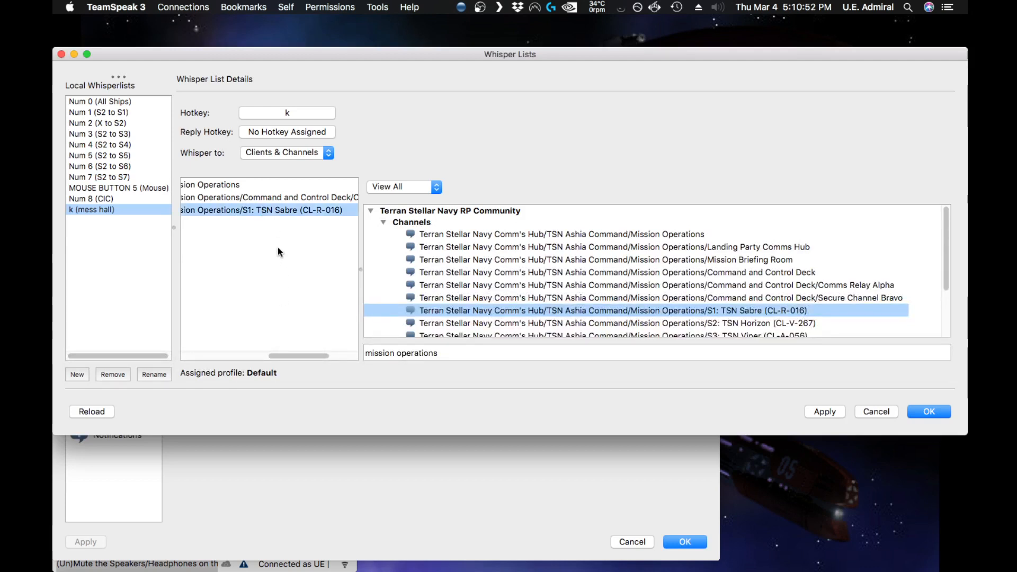
{"action": "right_click", "coordinate": [284, 213]}
{"action": "left_click", "coordinate": [304, 221]}
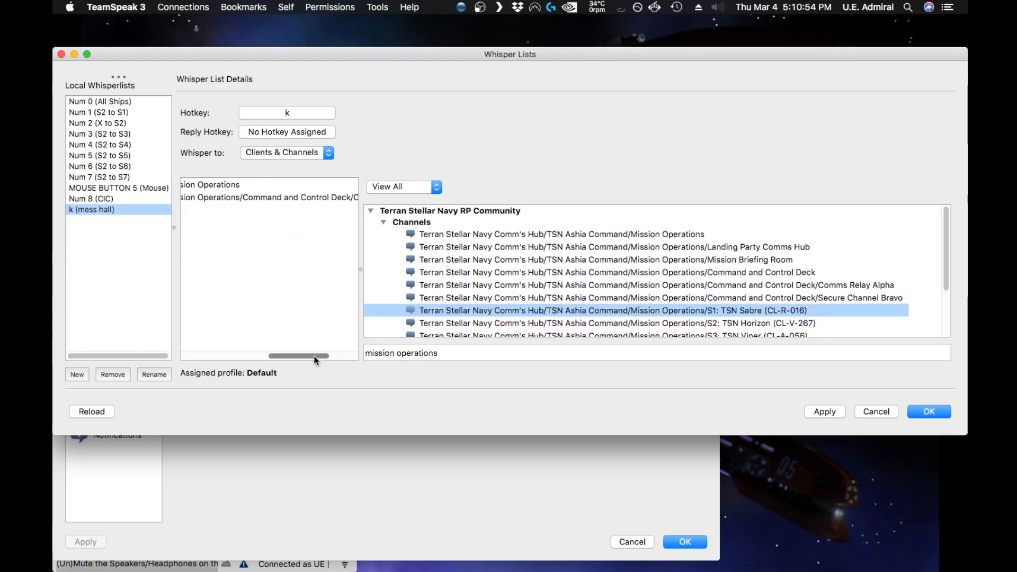
{"action": "left_click_drag", "start_coordinate": [312, 358], "coordinate": [225, 357]}
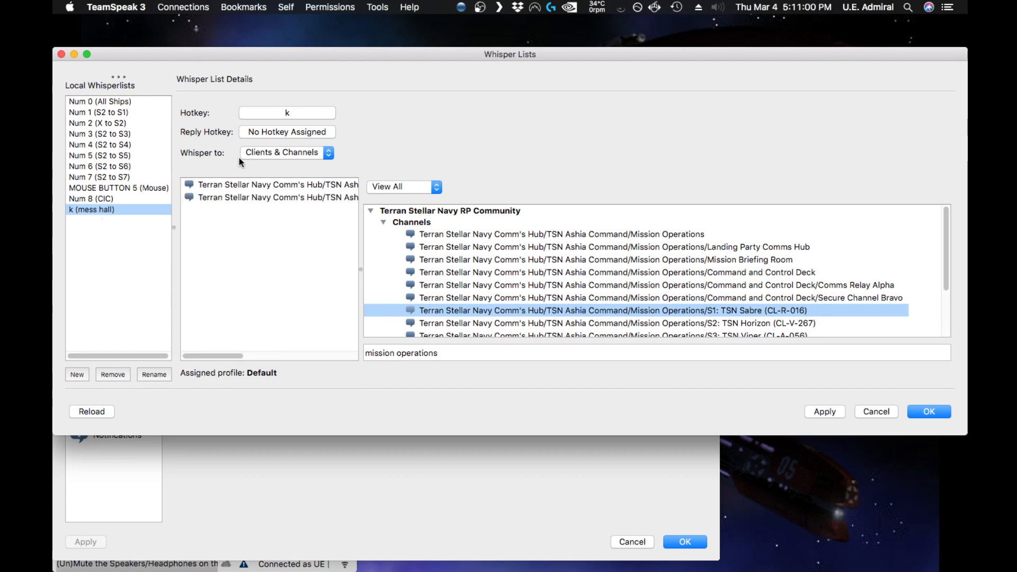
Save the whisper lists and close the options with the changes accepted.
{"action": "left_click", "coordinate": [284, 185]}
{"action": "left_click", "coordinate": [289, 198]}
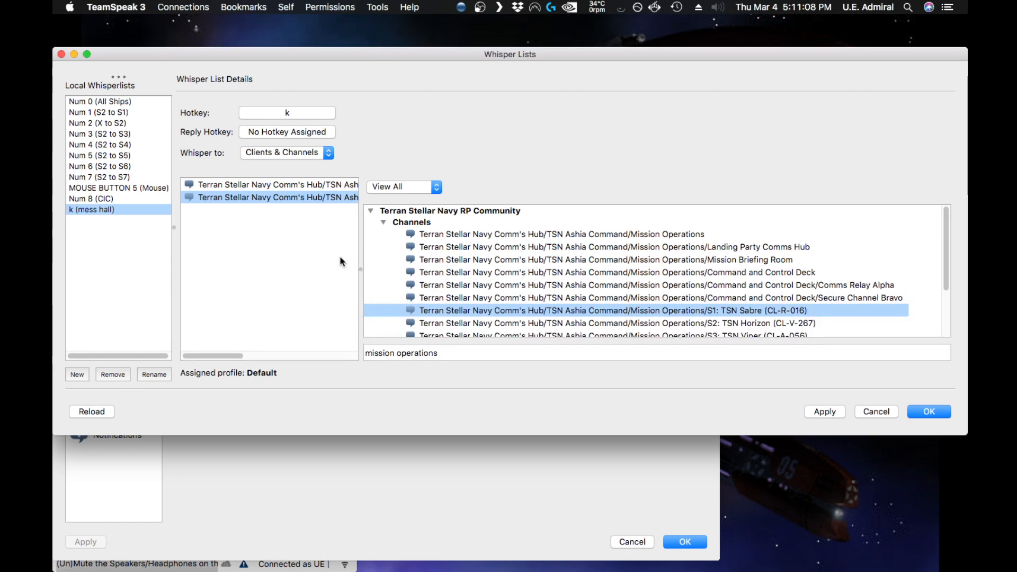
{"action": "left_click", "coordinate": [307, 270]}
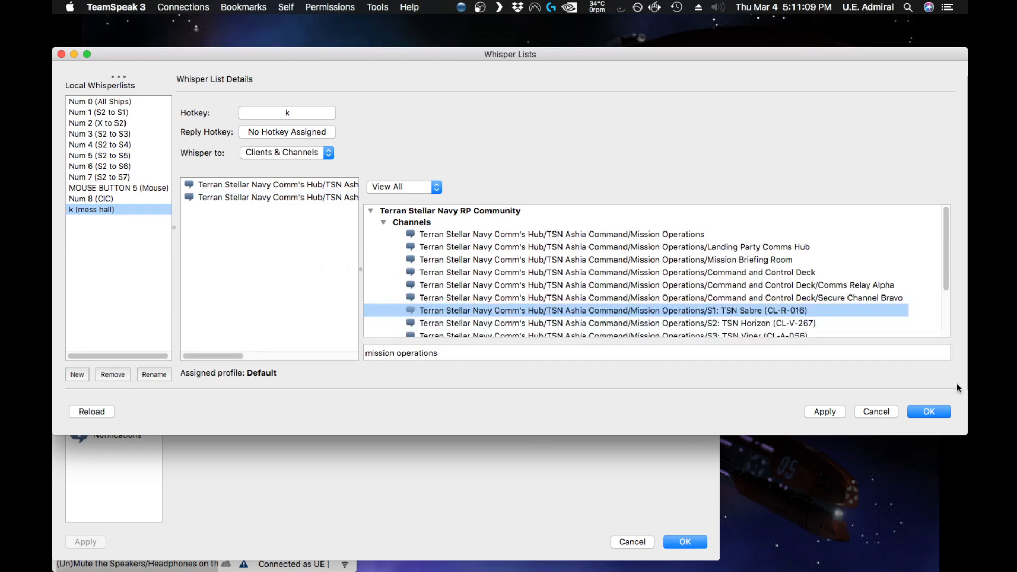
{"action": "left_click", "coordinate": [933, 415]}
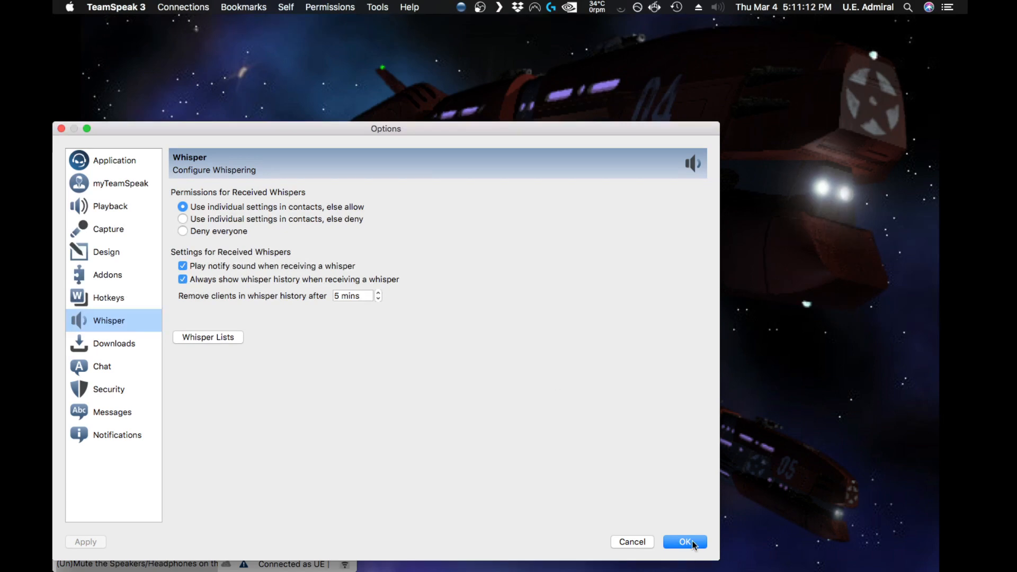
{"action": "left_click", "coordinate": [685, 542]}
Browse the server's channel tree down to the Mission Operations channels.
{"action": "scroll", "coordinate": [184, 358], "scroll_direction": "down", "scroll_amount": 2}
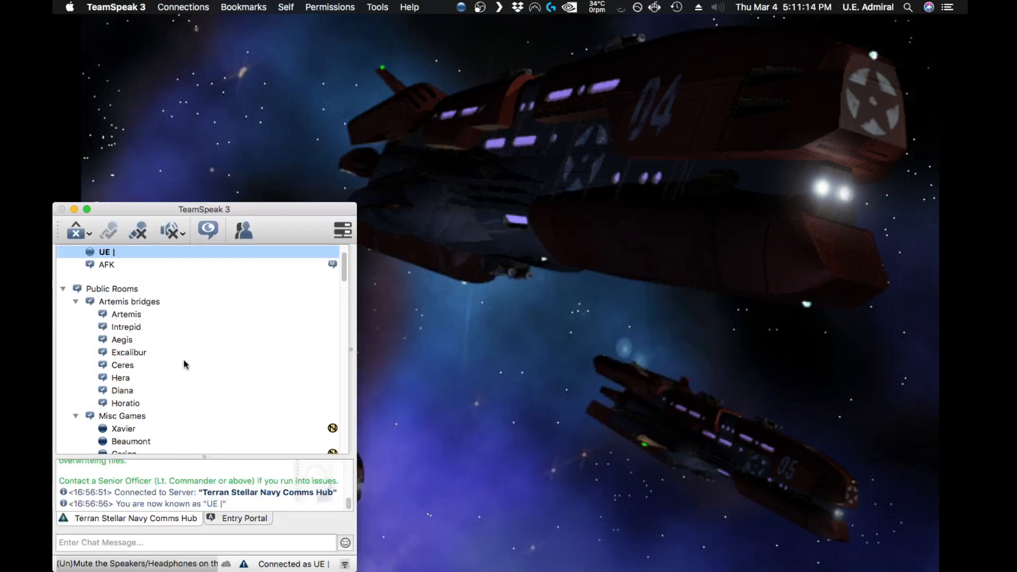
{"action": "scroll", "coordinate": [184, 361], "scroll_direction": "up", "scroll_amount": 3}
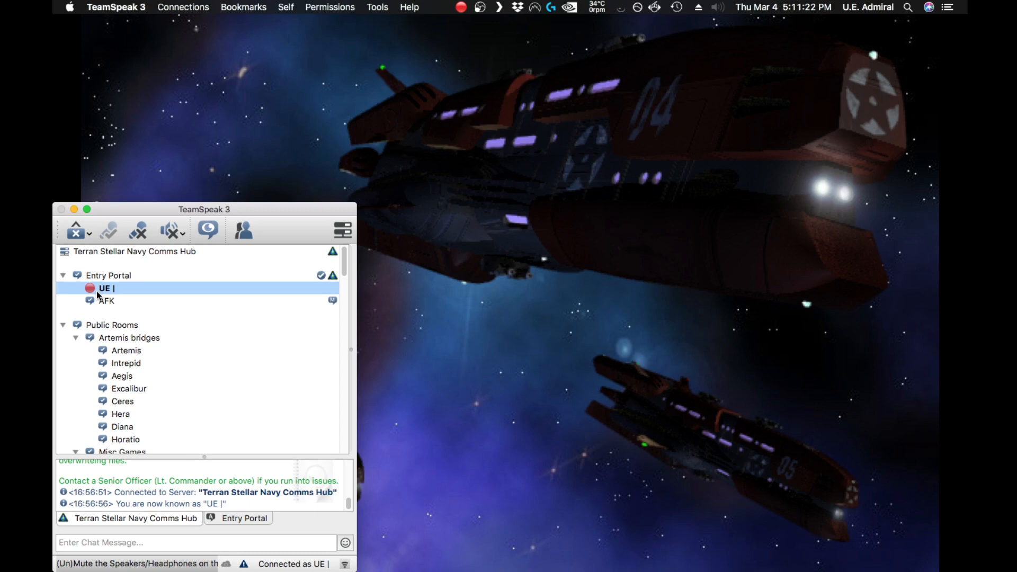
{"action": "scroll", "coordinate": [180, 320], "scroll_direction": "down", "scroll_amount": 5}
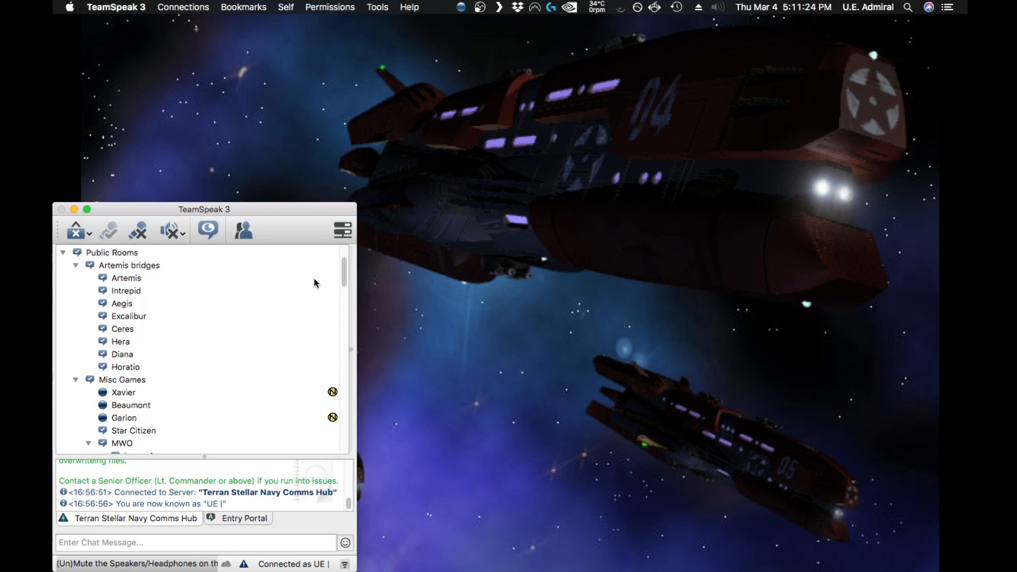
{"action": "left_click_drag", "start_coordinate": [344, 271], "coordinate": [347, 367]}
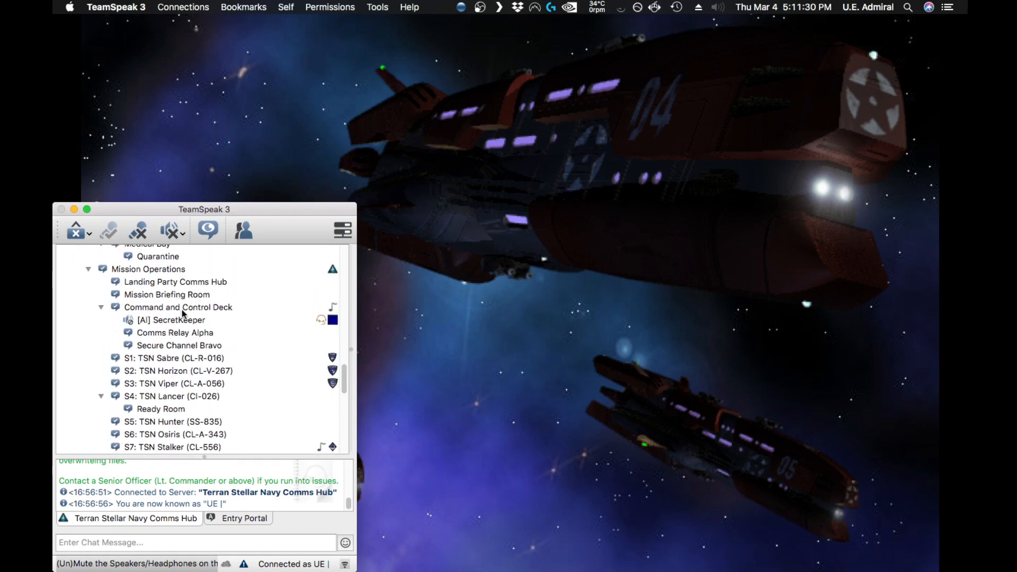
Remove the S1: TSN Sabre (CL-R-016) channel from the mess hall whisper list in the whisper options.
{"action": "left_click", "coordinate": [152, 271]}
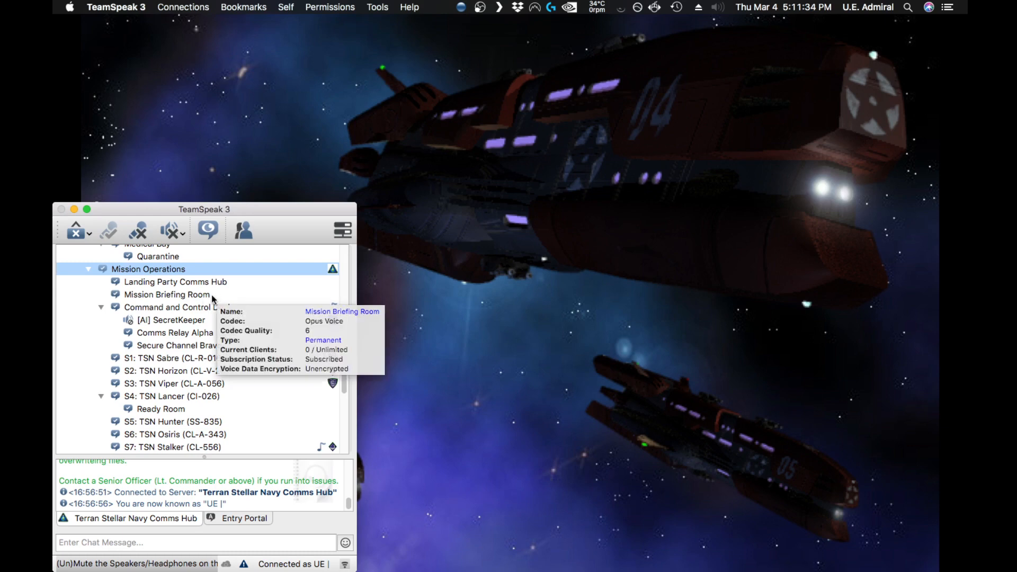
{"action": "mouse_move", "coordinate": [228, 288]}
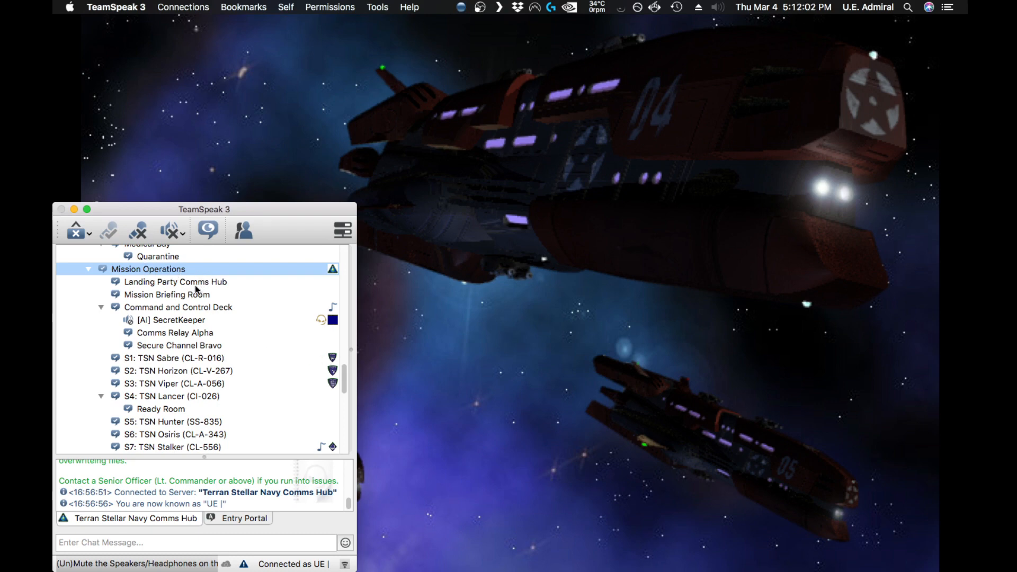
{"action": "left_click", "coordinate": [144, 4]}
{"action": "left_click", "coordinate": [140, 46]}
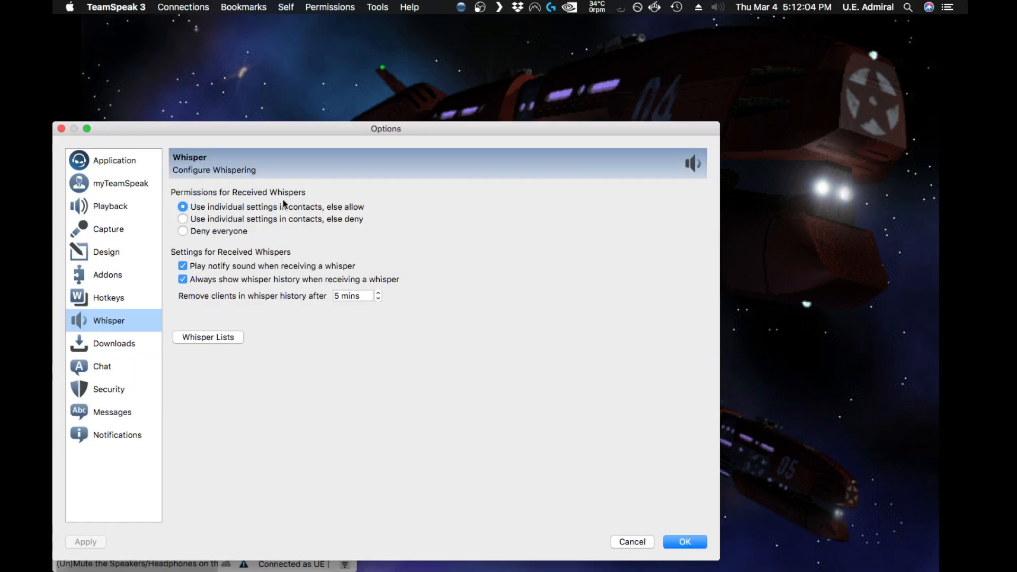
{"action": "left_click", "coordinate": [228, 339]}
{"action": "left_click", "coordinate": [112, 210]}
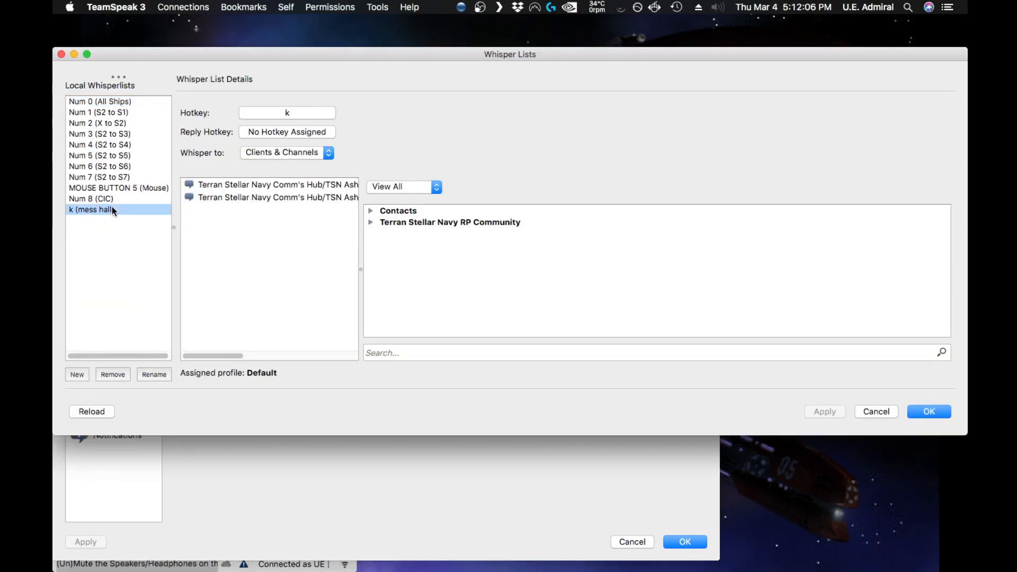
{"action": "left_click_drag", "start_coordinate": [227, 356], "coordinate": [339, 328]}
{"action": "right_click", "coordinate": [270, 197]}
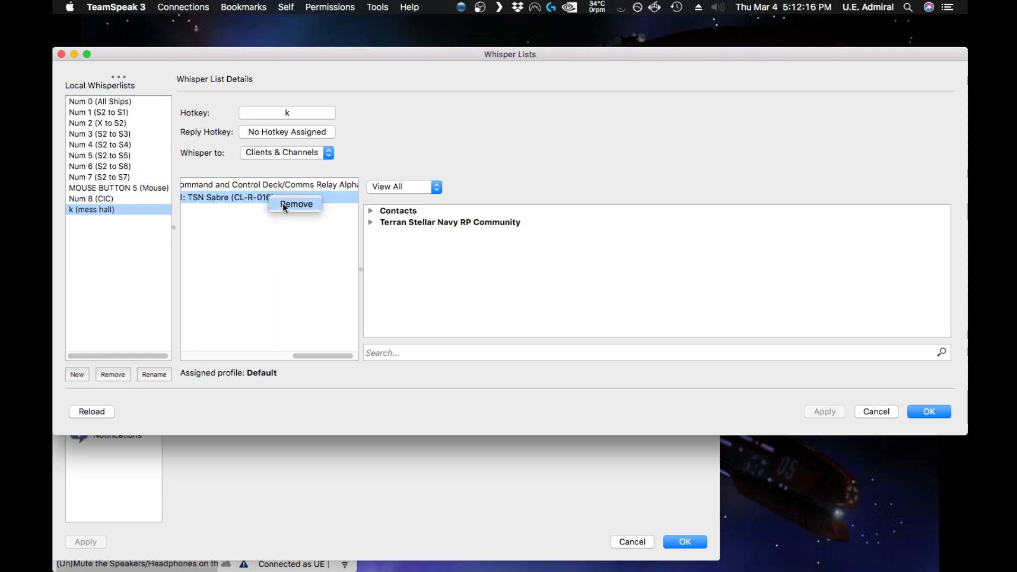
{"action": "left_click", "coordinate": [284, 204]}
Search the whisper targets for "mission oper" and add the Mission Operations and Mission Briefing Room channels to the mess hall list.
{"action": "left_click", "coordinate": [464, 352]}
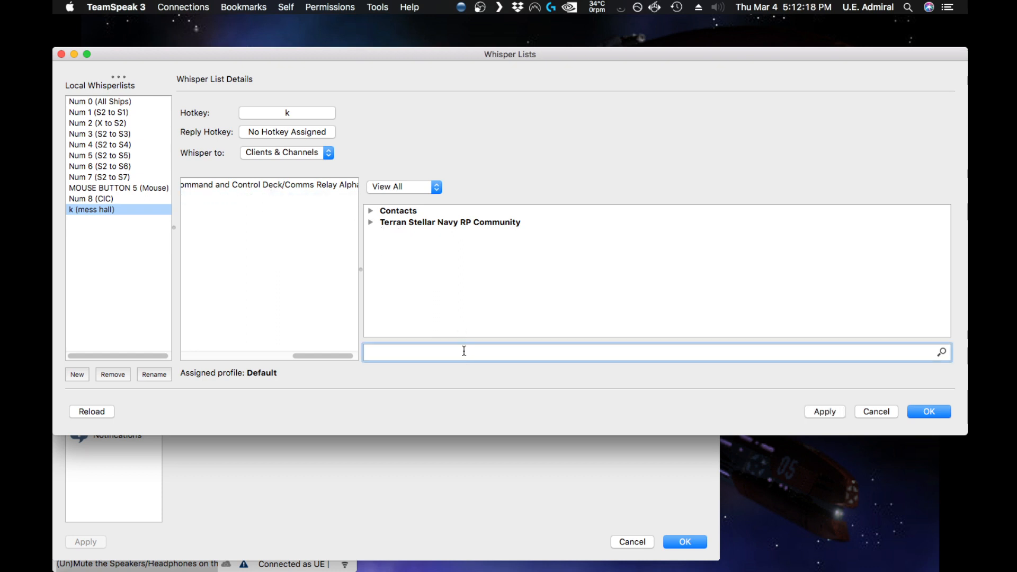
{"action": "type", "text": "mission oper"}
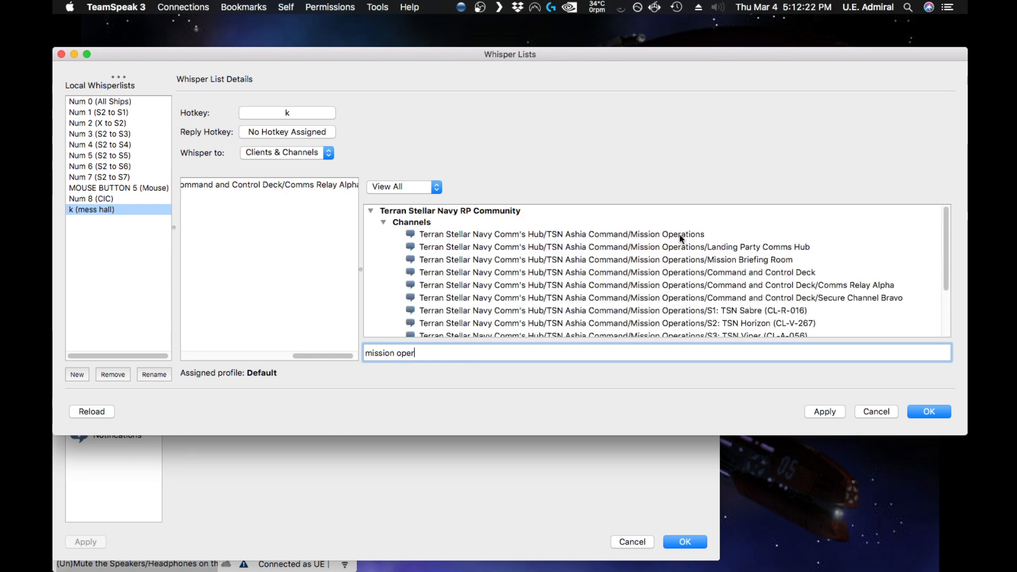
{"action": "left_click_drag", "start_coordinate": [682, 234], "coordinate": [313, 249]}
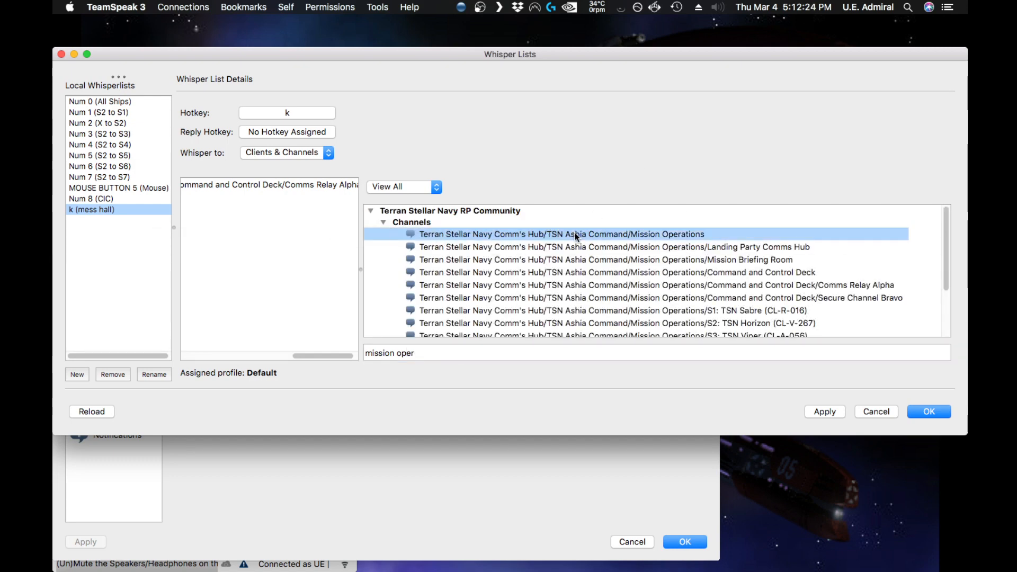
{"action": "left_click_drag", "start_coordinate": [577, 236], "coordinate": [224, 243]}
{"action": "left_click_drag", "start_coordinate": [543, 236], "coordinate": [250, 243]}
{"action": "left_click_drag", "start_coordinate": [605, 264], "coordinate": [286, 249]}
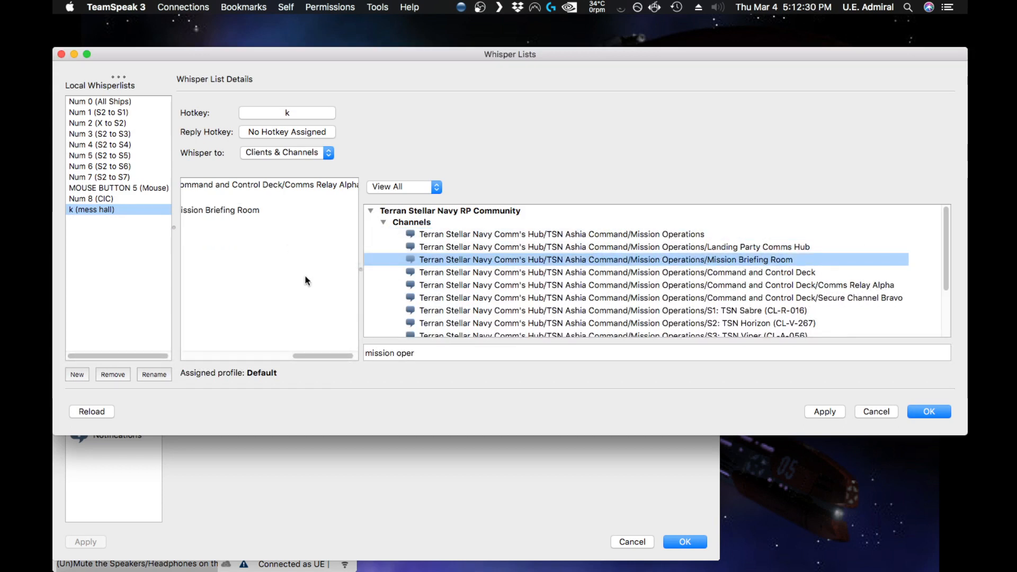
Remove Mission Briefing Room from the mess hall whisper list, and save the whisper lists and options.
{"action": "left_click_drag", "start_coordinate": [324, 355], "coordinate": [284, 353]}
{"action": "left_click", "coordinate": [278, 197]}
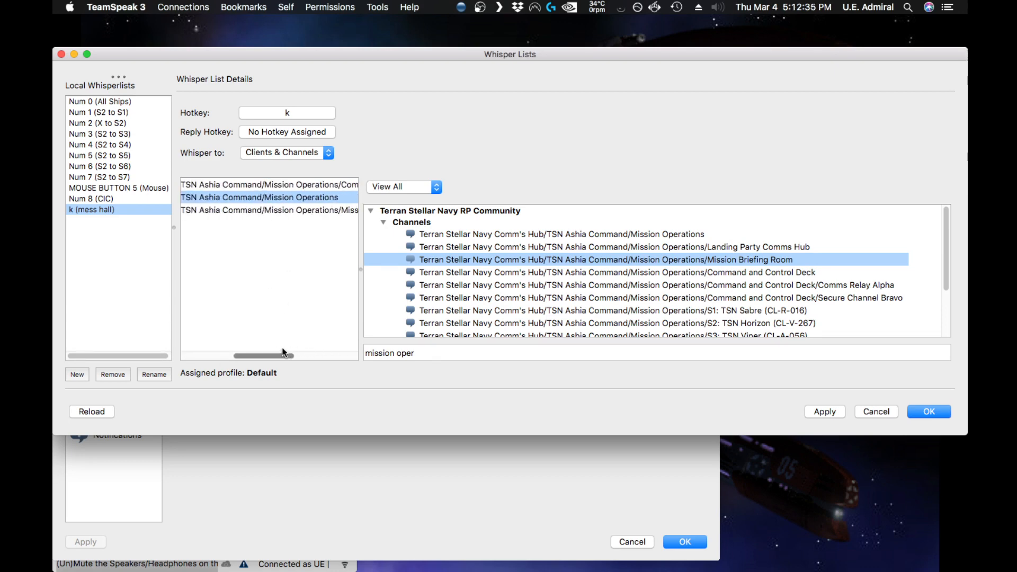
{"action": "left_click_drag", "start_coordinate": [275, 210], "coordinate": [339, 217]}
{"action": "left_click", "coordinate": [252, 195]}
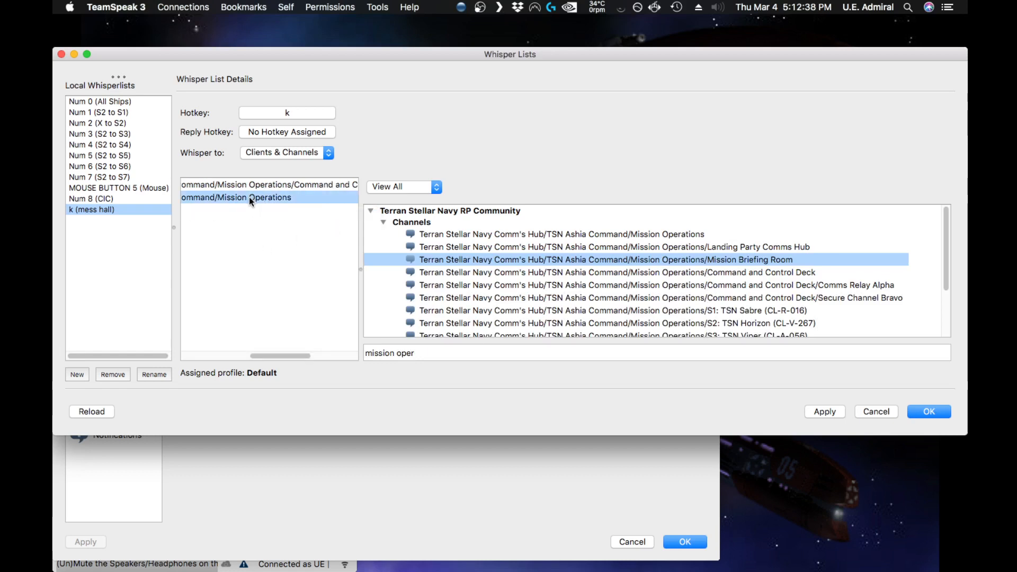
{"action": "left_click", "coordinate": [259, 186]}
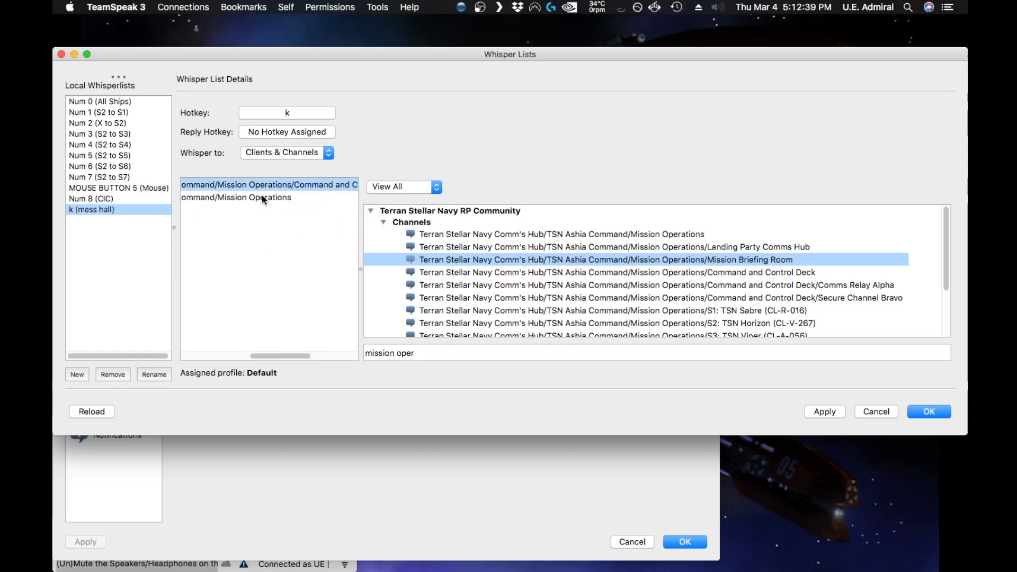
{"action": "left_click_drag", "start_coordinate": [280, 356], "coordinate": [347, 348]}
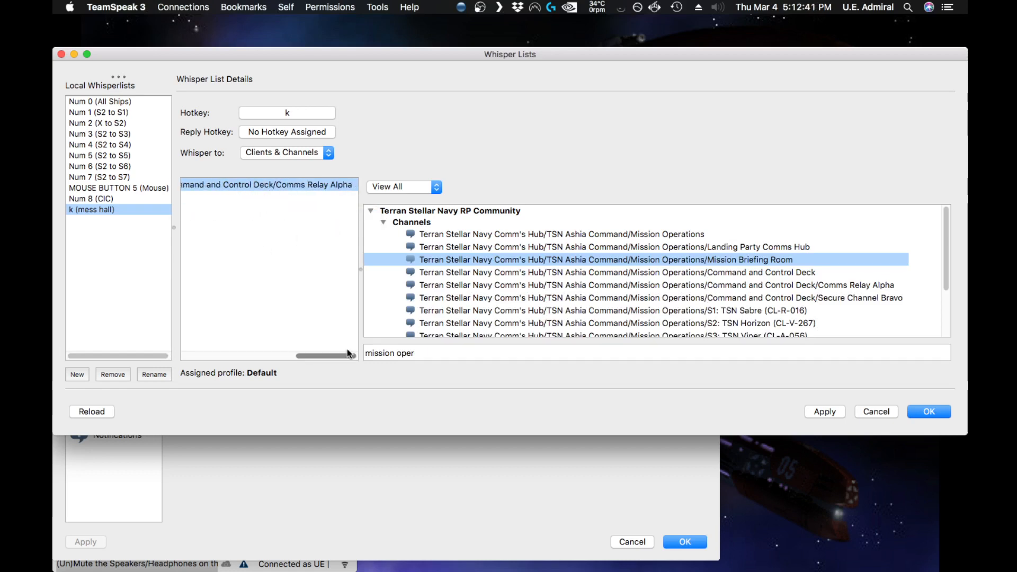
{"action": "left_click", "coordinate": [930, 413]}
{"action": "left_click", "coordinate": [685, 542]}
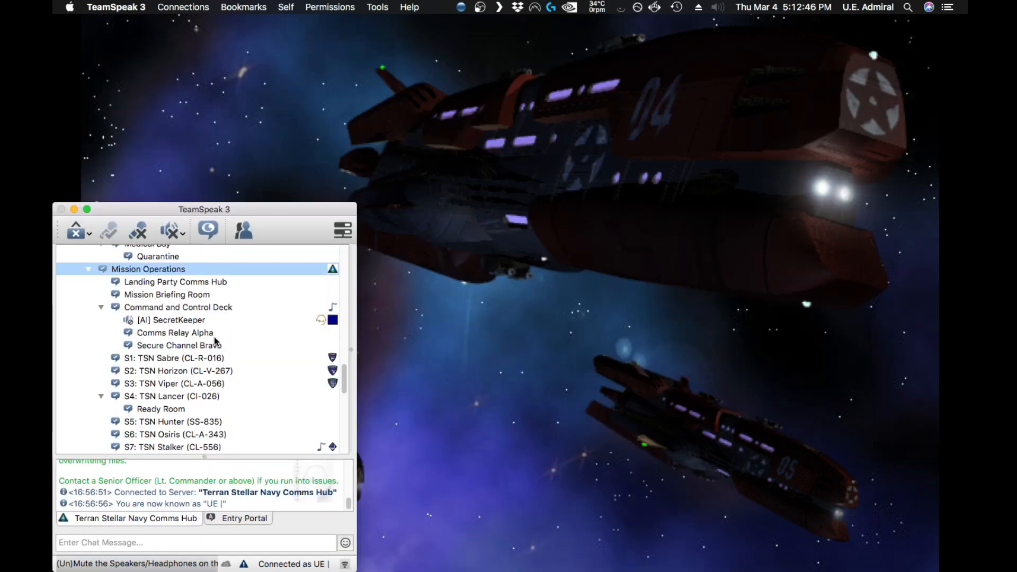
Reopen the whisper lists and create a new whisper list with the hotkey j.
{"action": "key", "text": "F1"}
{"action": "key", "text": "super+comma"}
{"action": "left_click", "coordinate": [209, 336]}
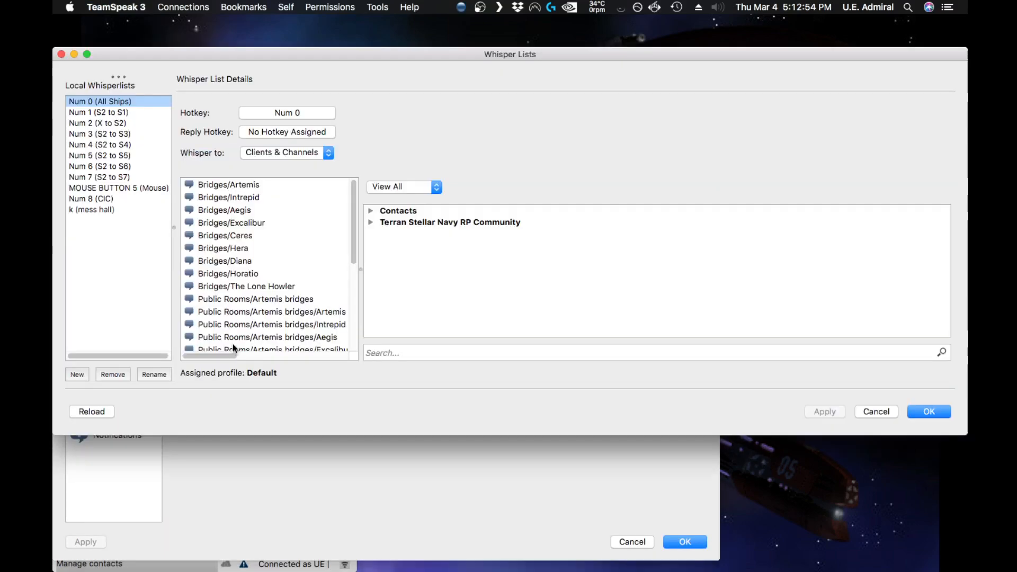
{"action": "left_click", "coordinate": [123, 211]}
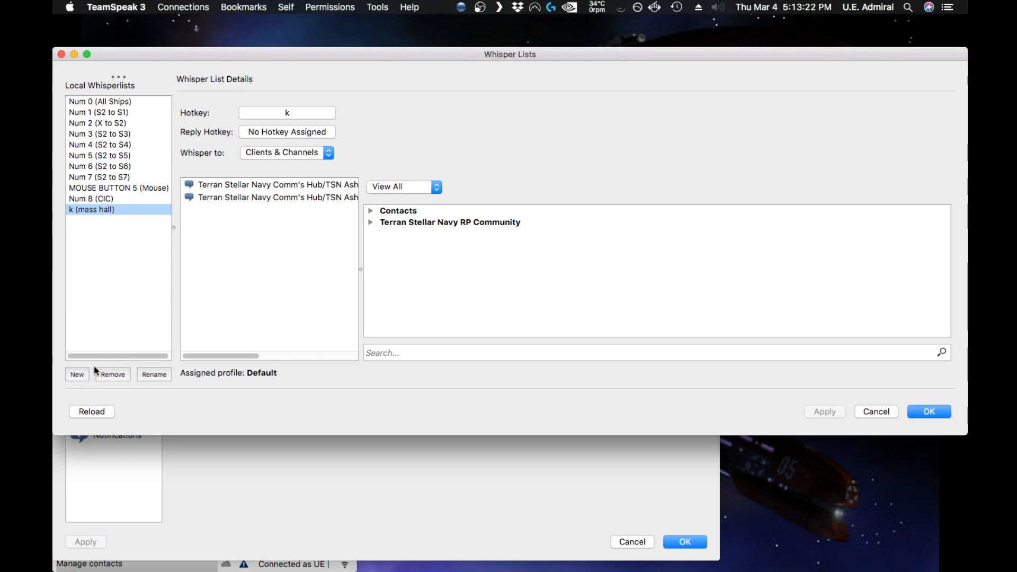
{"action": "left_click", "coordinate": [79, 374]}
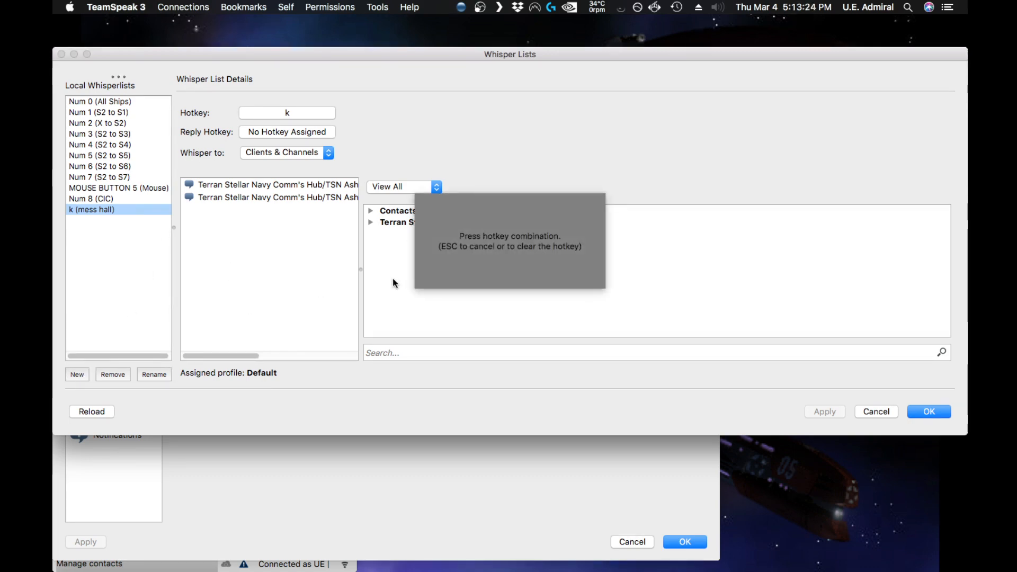
{"action": "key", "text": "j"}
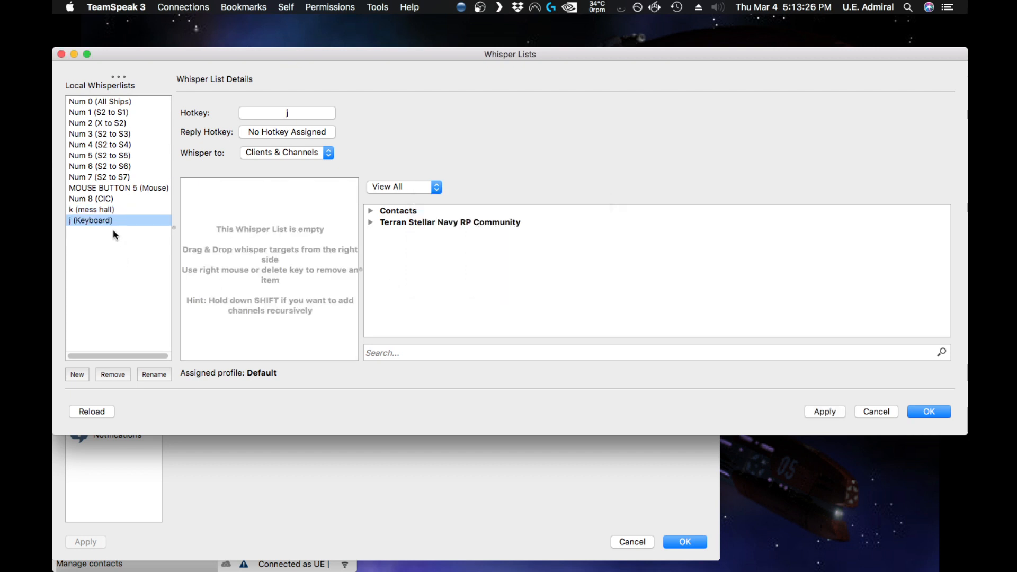
Rename the new j whisper list as "j (channel commanders)".
{"action": "right_click", "coordinate": [106, 222]}
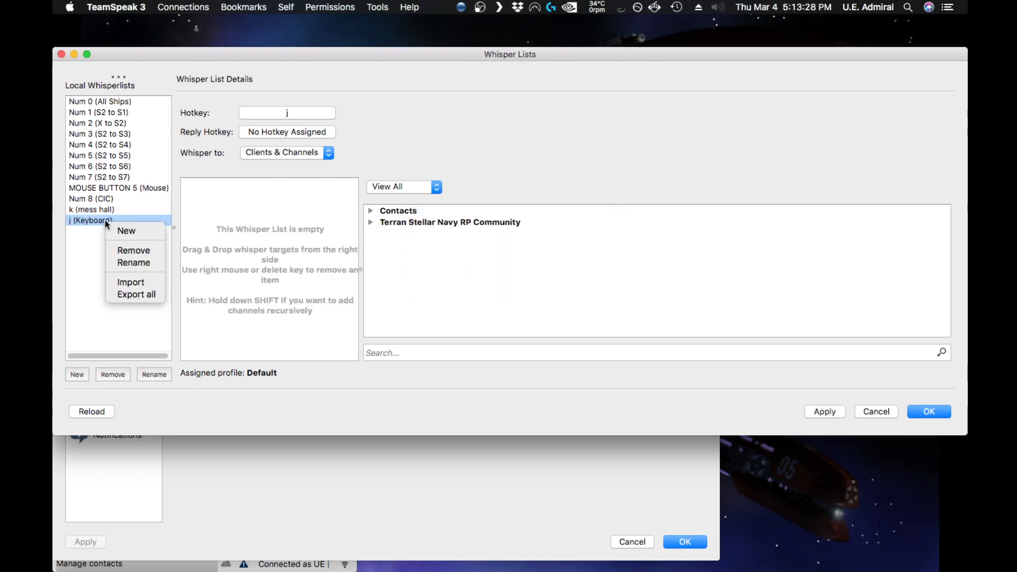
{"action": "left_click", "coordinate": [149, 262]}
{"action": "key", "text": "Right"}
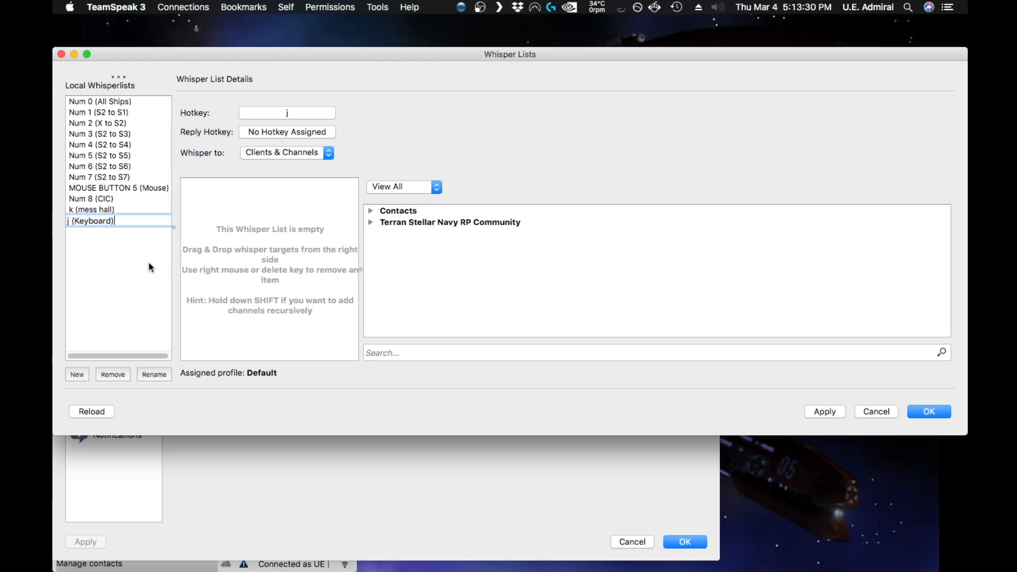
{"action": "key", "text": "BackSpace"}
{"action": "key", "text": "BackSpace"}
{"action": "key", "text": "BackSpace"}
{"action": "key", "text": "BackSpace"}
{"action": "key", "text": "BackSpace"}
{"action": "key", "text": "BackSpace"}
{"action": "key", "text": "BackSpace"}
{"action": "key", "text": "BackSpace"}
{"action": "key", "text": "BackSpace"}
{"action": "type", "text": "channel commanders)"}
{"action": "key", "text": "Return"}
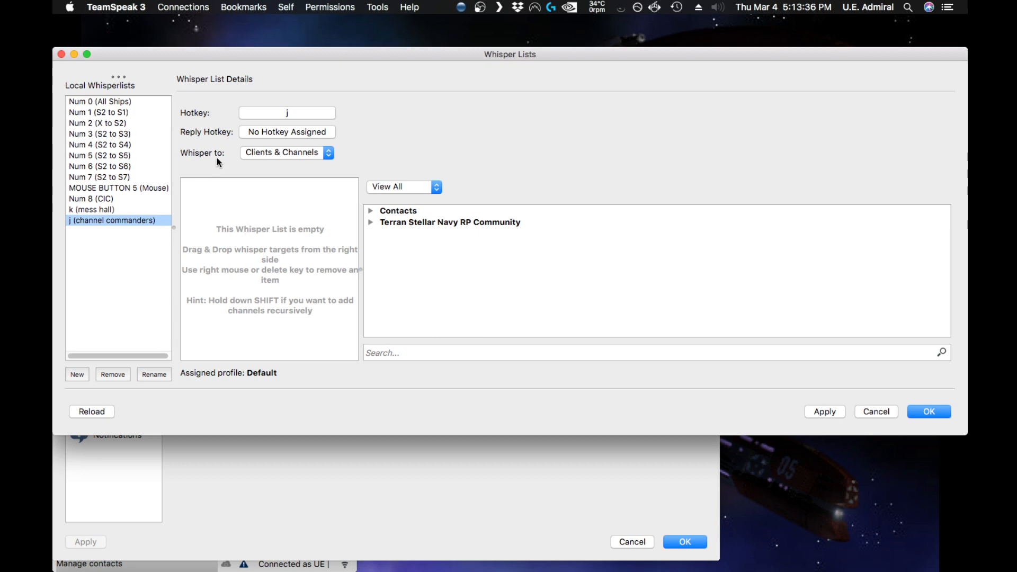
Set the channel commanders list to whisper to Groups, with type Channel Commander and target All Channels.
{"action": "left_click", "coordinate": [319, 155]}
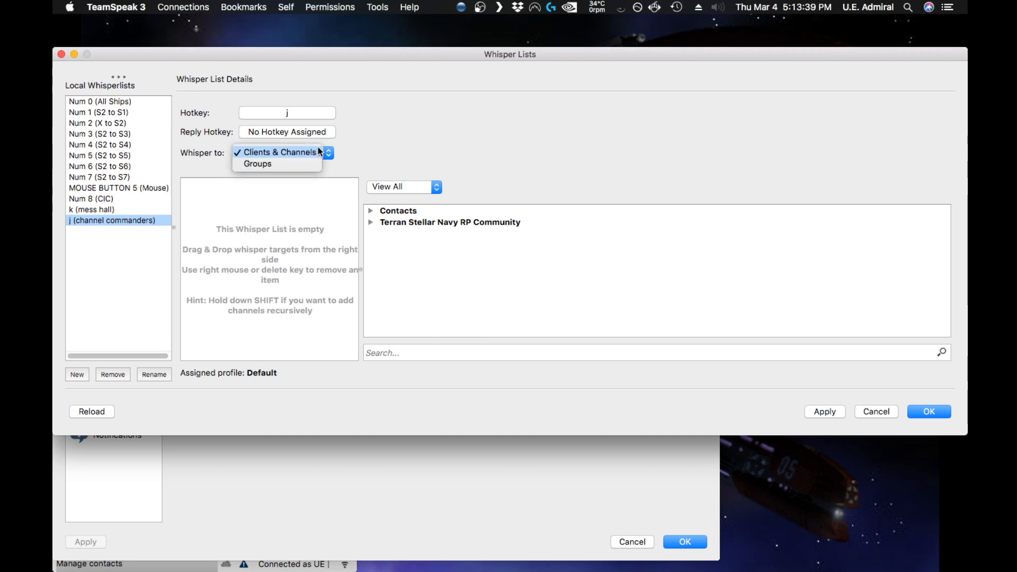
{"action": "left_click", "coordinate": [278, 164]}
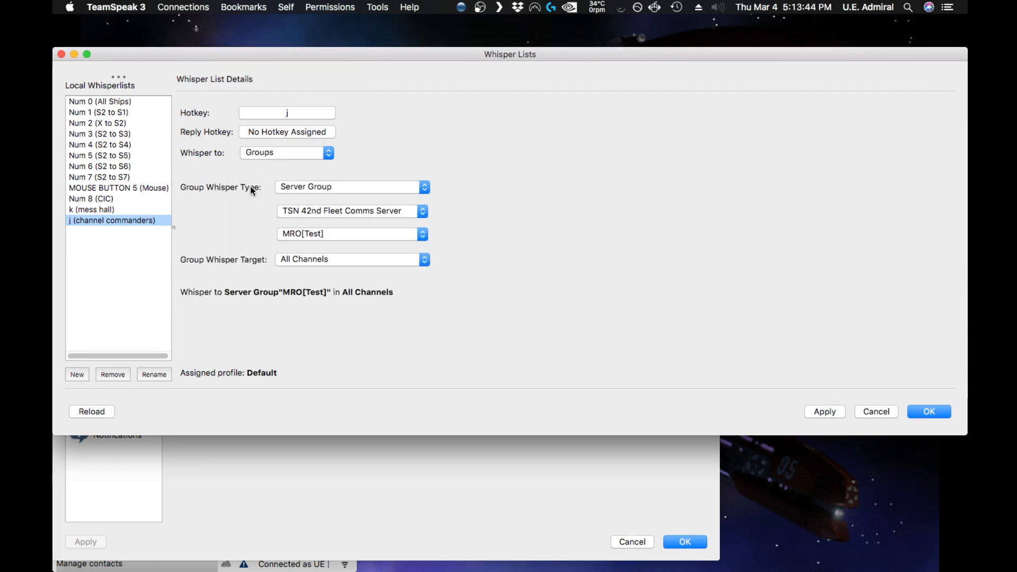
{"action": "left_click", "coordinate": [426, 186]}
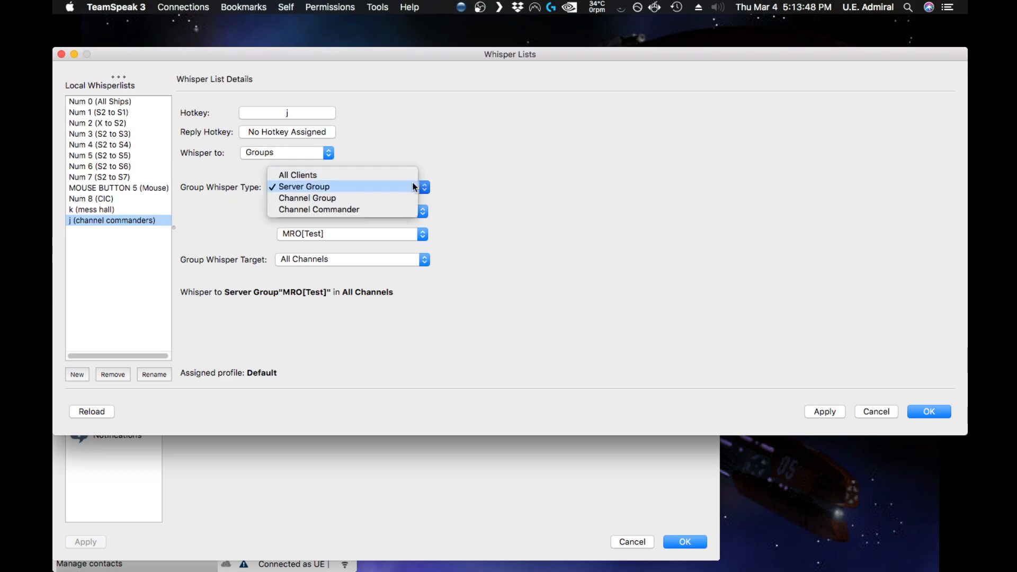
{"action": "left_click", "coordinate": [405, 209]}
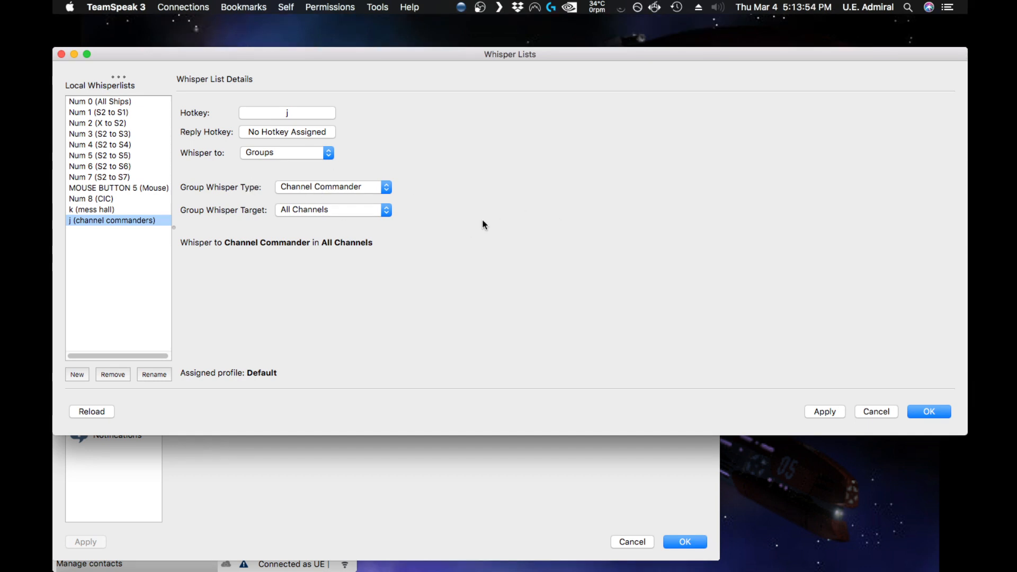
{"action": "left_click", "coordinate": [384, 211]}
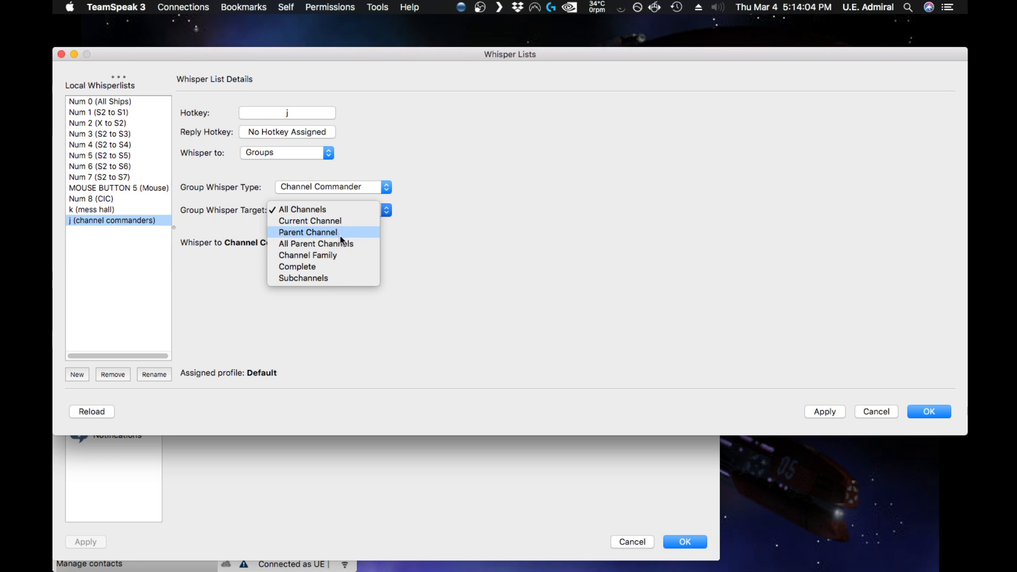
{"action": "left_click", "coordinate": [412, 211]}
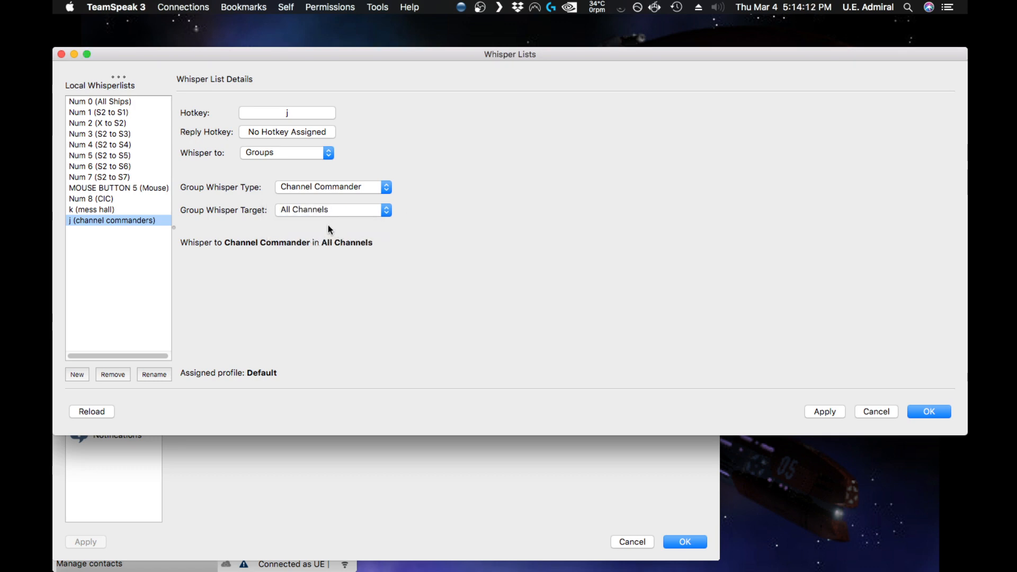
Examine which channels the Num 0 (All Ships) and Num 1 (S2 to S1) whisper lists target.
{"action": "left_click", "coordinate": [122, 101]}
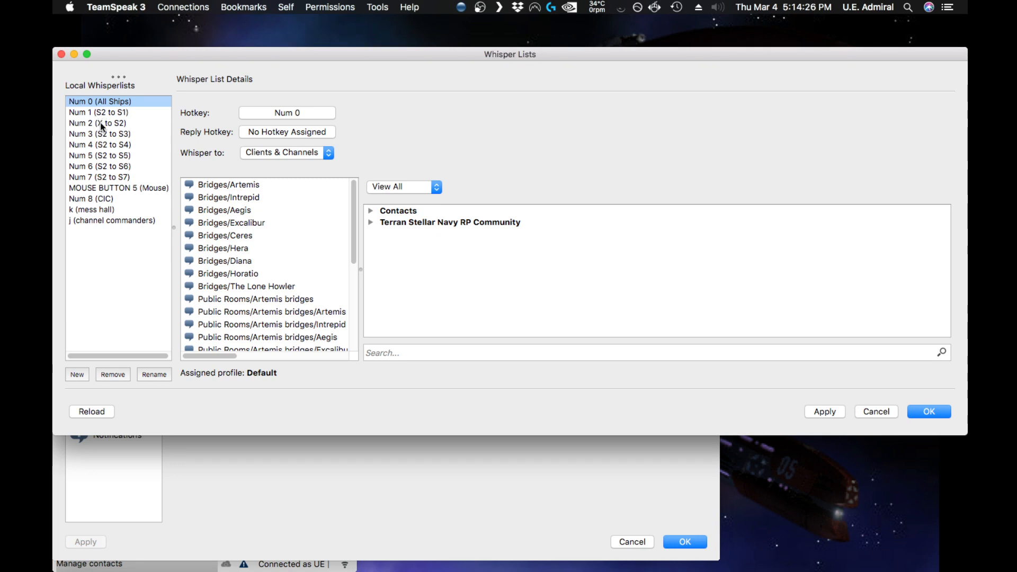
{"action": "left_click", "coordinate": [110, 113]}
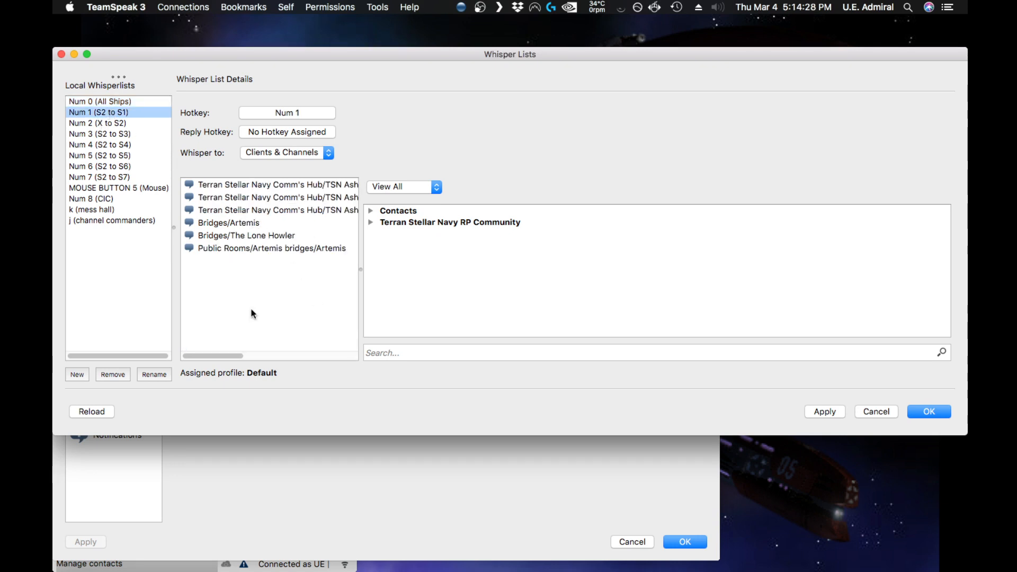
{"action": "left_click_drag", "start_coordinate": [222, 356], "coordinate": [291, 344]}
{"action": "left_click", "coordinate": [307, 185]}
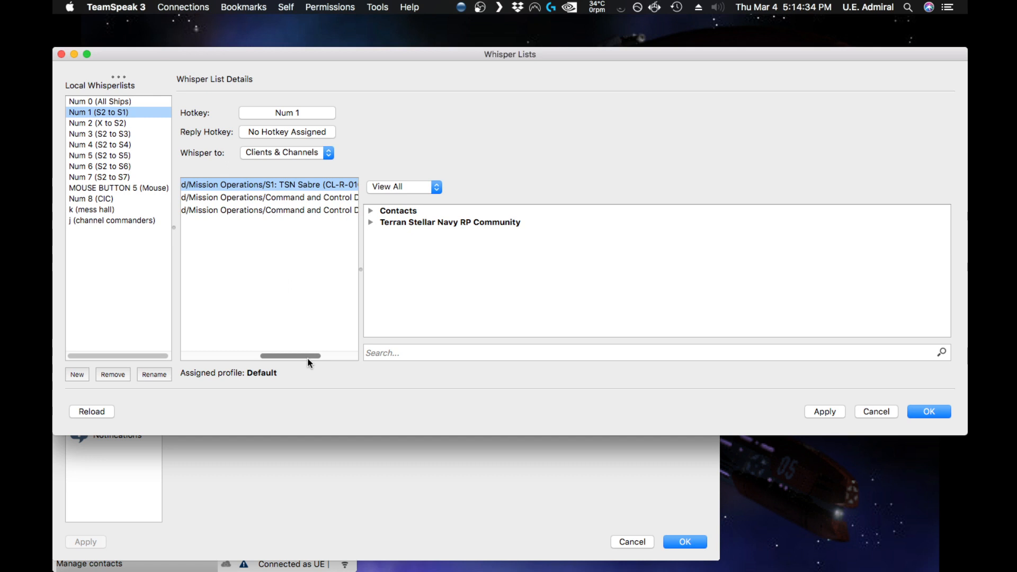
{"action": "left_click_drag", "start_coordinate": [310, 354], "coordinate": [335, 345]}
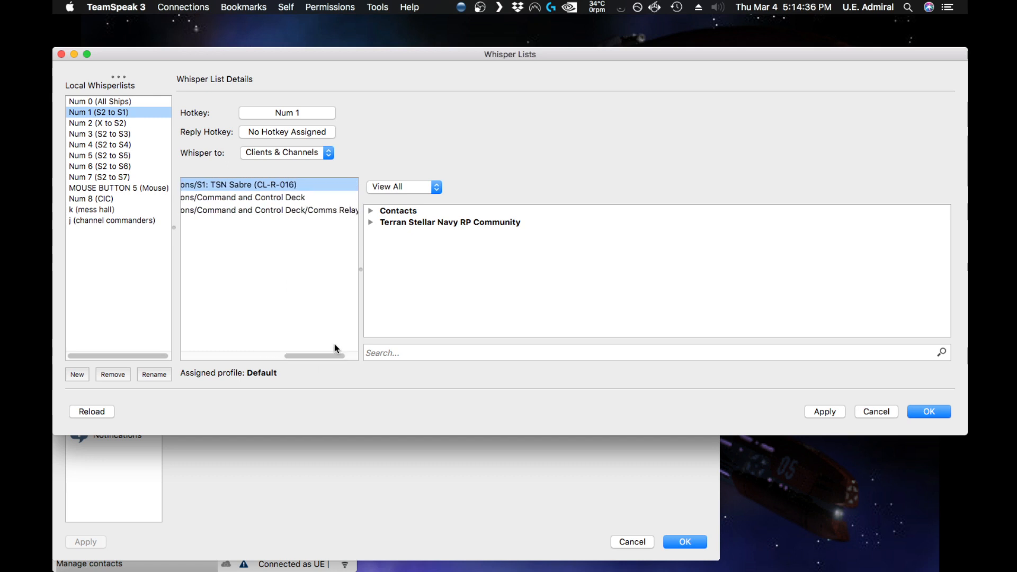
{"action": "left_click", "coordinate": [296, 199]}
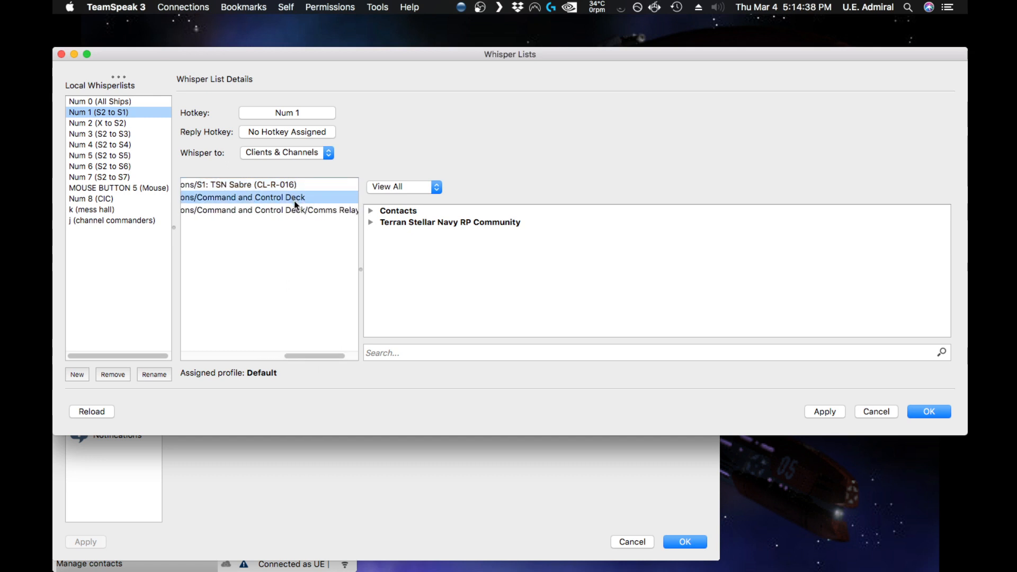
{"action": "left_click", "coordinate": [305, 211]}
{"action": "left_click_drag", "start_coordinate": [316, 358], "coordinate": [192, 330]}
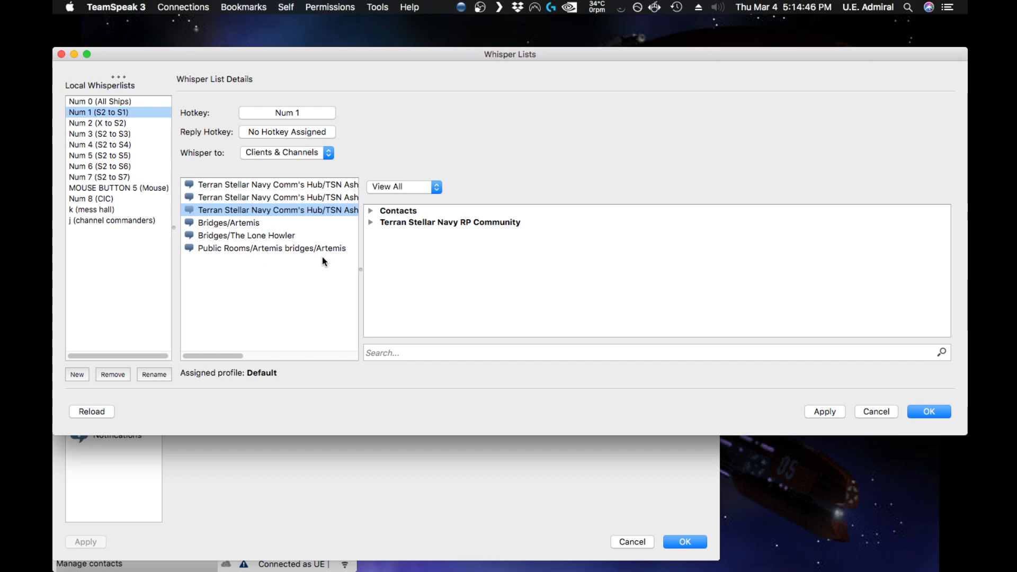
{"action": "left_click", "coordinate": [255, 224]}
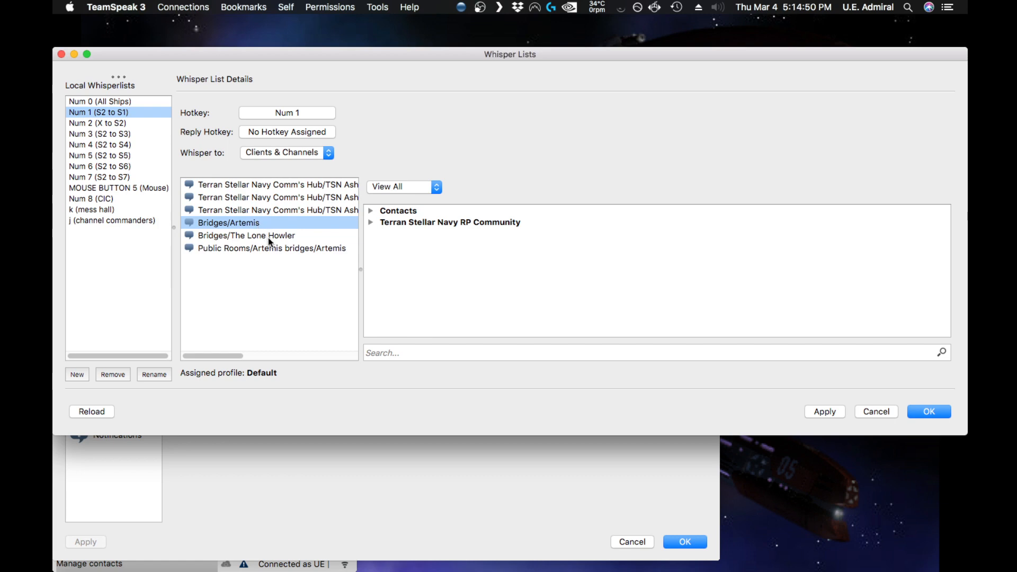
{"action": "left_click", "coordinate": [270, 237]}
{"action": "left_click", "coordinate": [281, 249]}
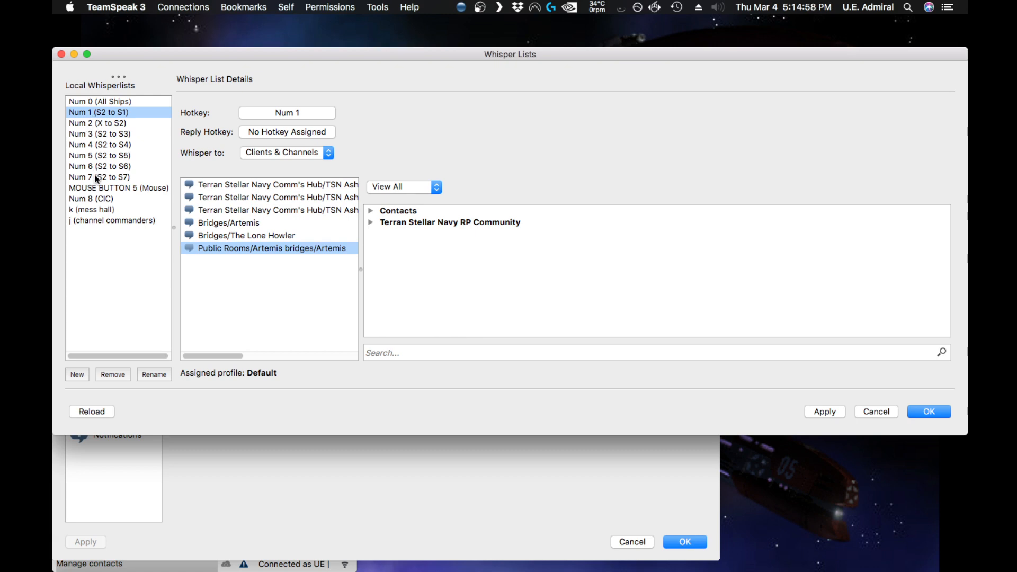
Review the Num 2, Num 3 and Num 0 whisper lists, and save the whisper lists and options.
{"action": "left_click", "coordinate": [87, 124]}
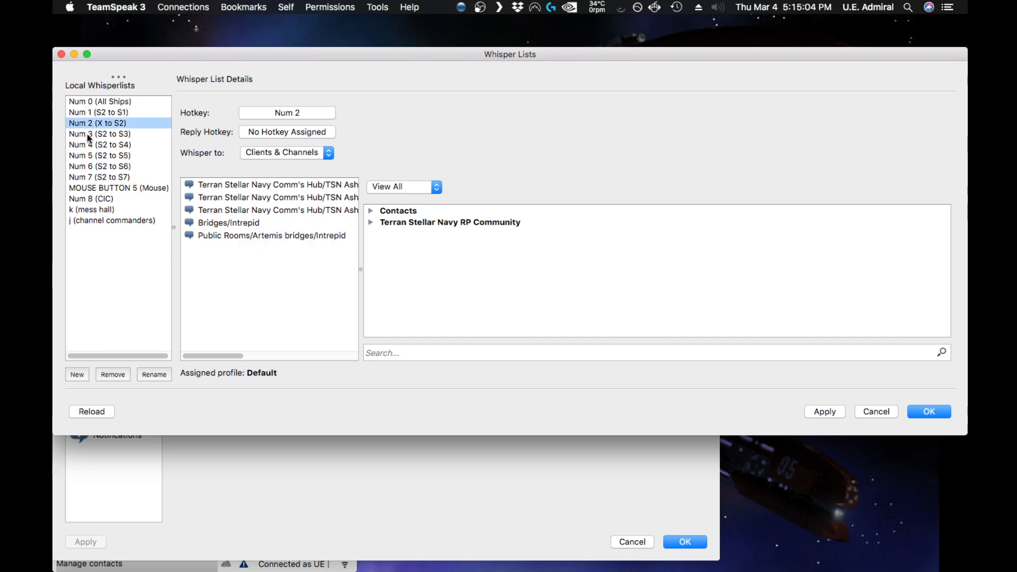
{"action": "left_click", "coordinate": [87, 135]}
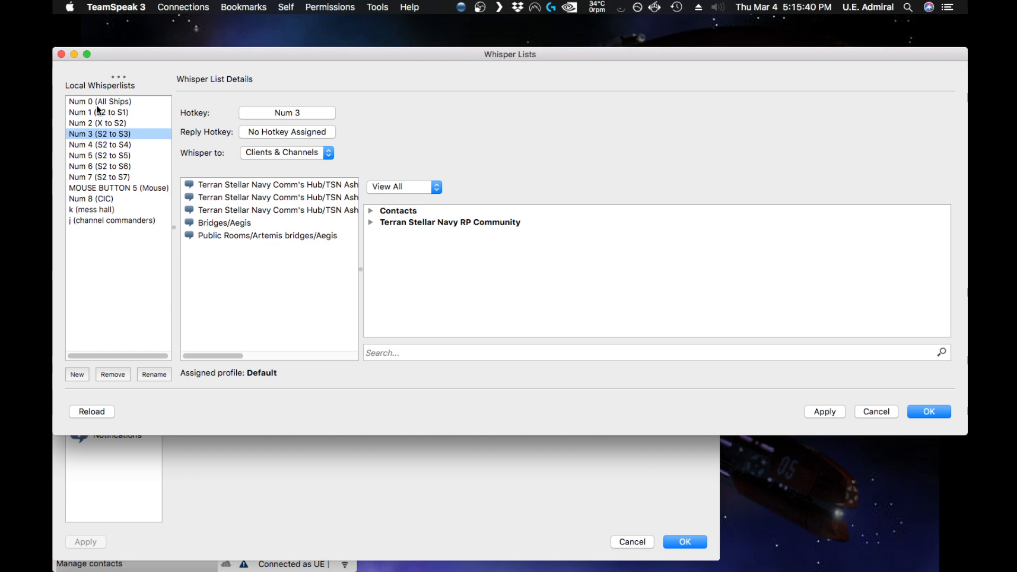
{"action": "left_click", "coordinate": [131, 101]}
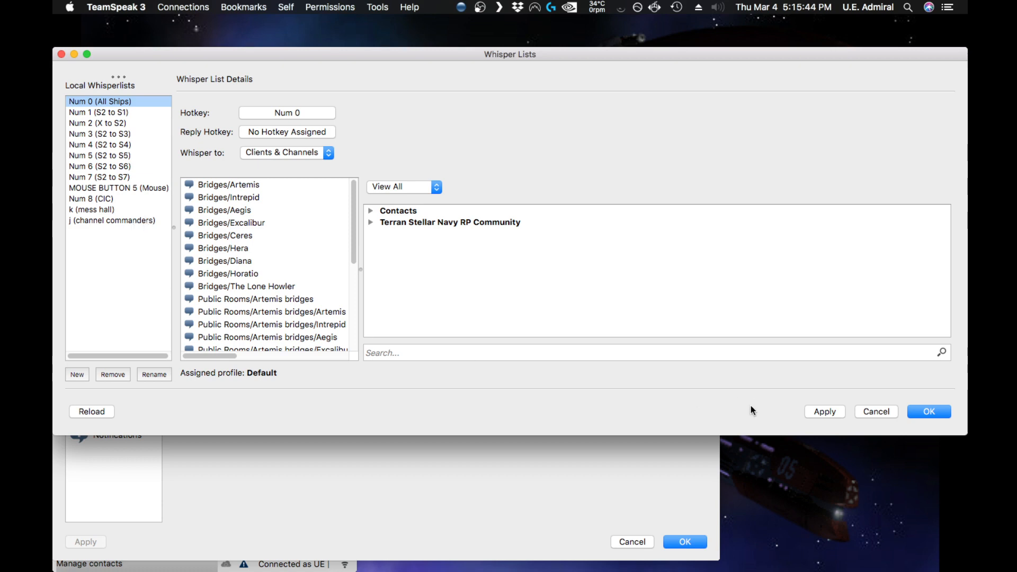
{"action": "left_click", "coordinate": [917, 411]}
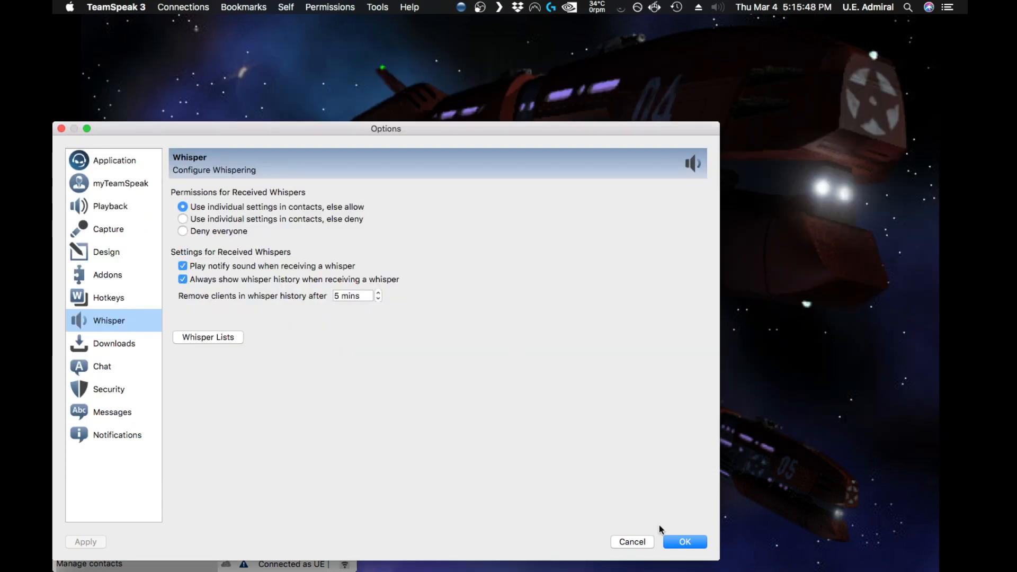
{"action": "left_click", "coordinate": [686, 542]}
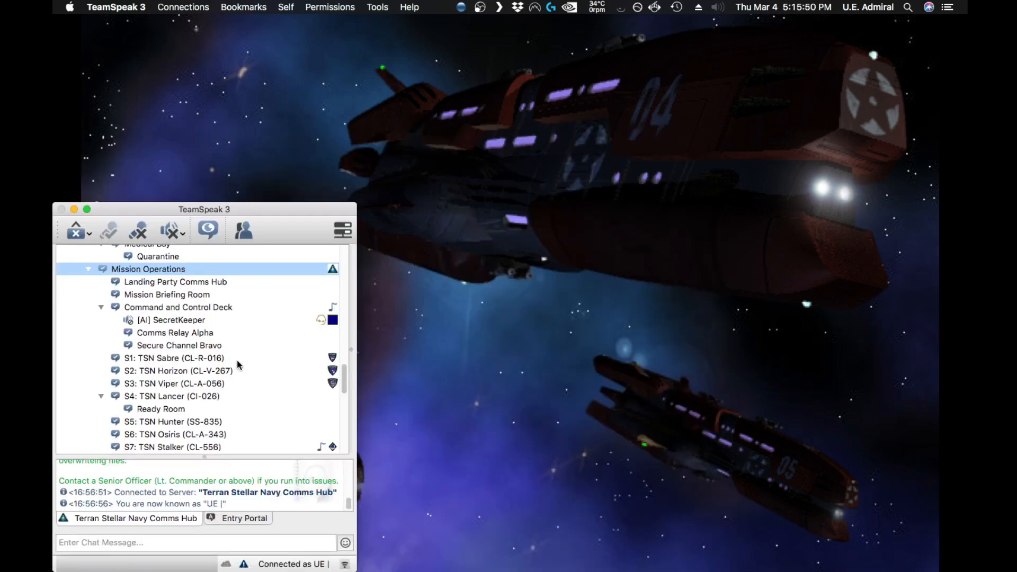